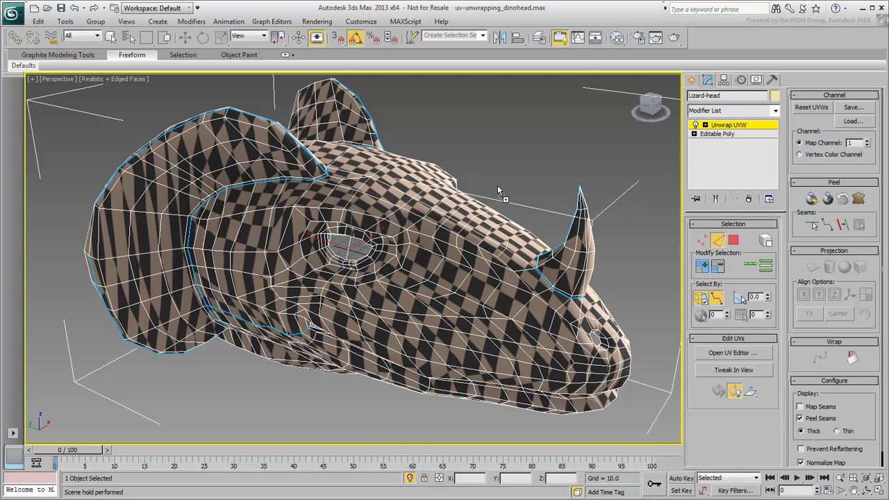
Open the scene uv-unwrapping_dinohead-peel.max without saving the changes to the current scene
{"action": "left_click_drag", "start_coordinate": [497, 189], "coordinate": [498, 189]}
{"action": "left_click", "coordinate": [520, 193]}
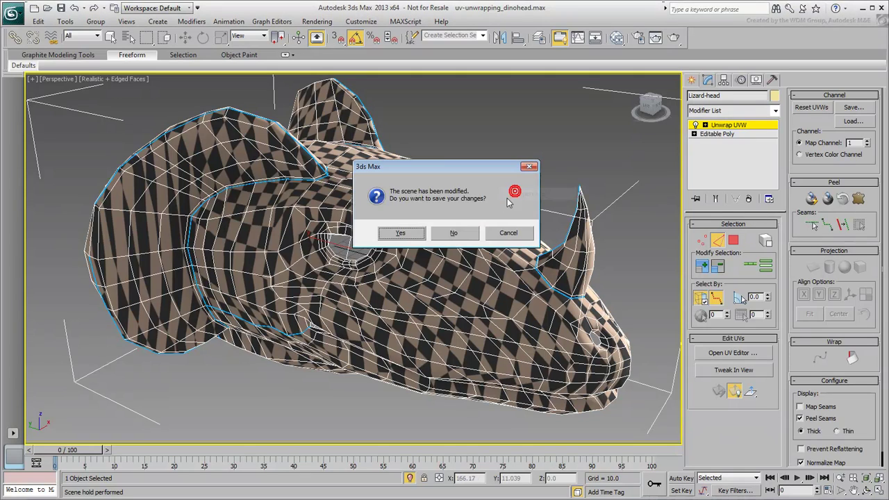
{"action": "left_click", "coordinate": [453, 233]}
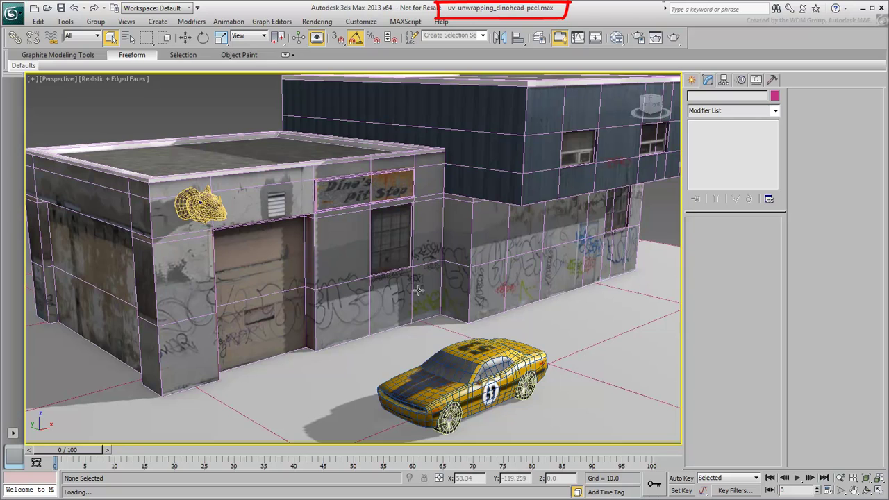
Select the lizard head on the building's front and isolate it
{"action": "left_click", "coordinate": [215, 218]}
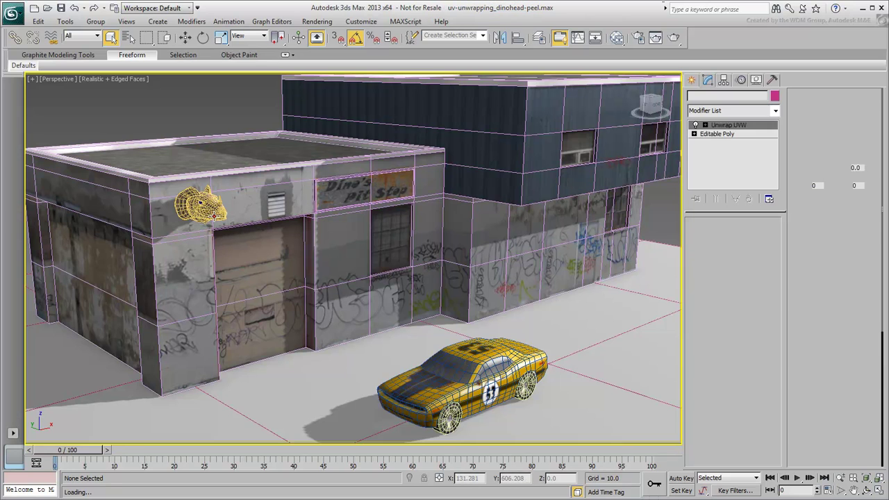
{"action": "right_click", "coordinate": [213, 217]}
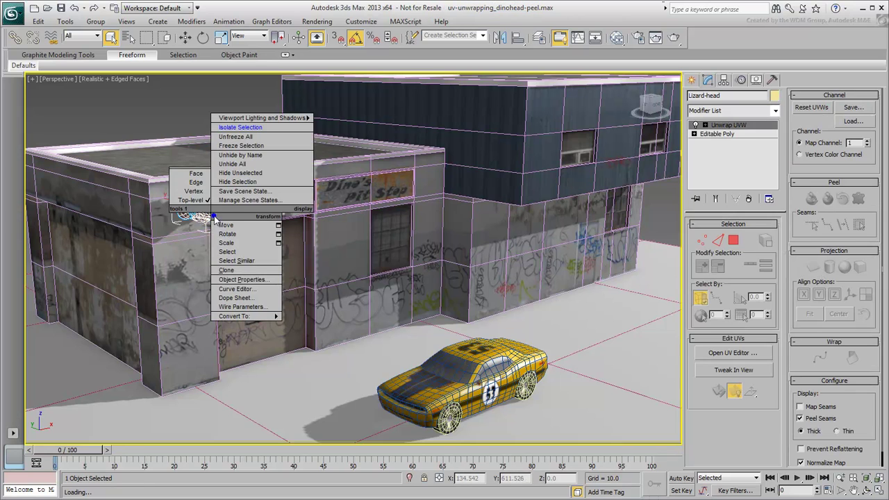
{"action": "left_click", "coordinate": [236, 128]}
{"action": "middle_click_drag", "start_coordinate": [503, 277], "coordinate": [543, 271], "text": "alt"}
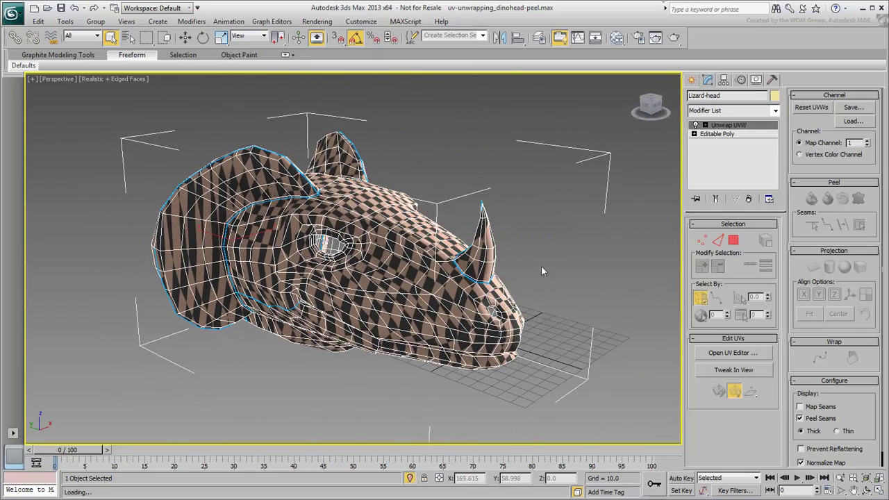
Open the UV editor and move all of the head's UV faces outside the texture tile, clearing the selection
{"action": "left_click", "coordinate": [731, 354]}
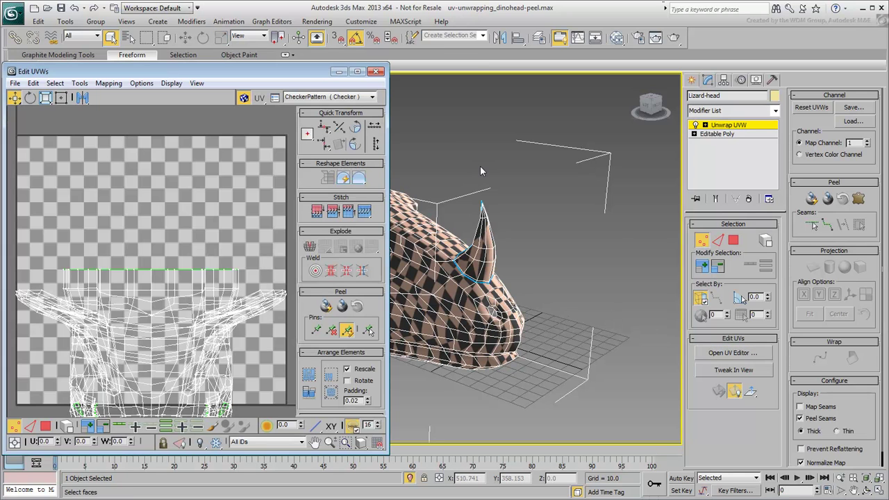
{"action": "middle_click_drag", "start_coordinate": [480, 165], "coordinate": [585, 191]}
{"action": "middle_click_drag", "start_coordinate": [251, 369], "coordinate": [224, 282]}
{"action": "scroll", "coordinate": [223, 281], "scroll_direction": "down", "scroll_amount": 4}
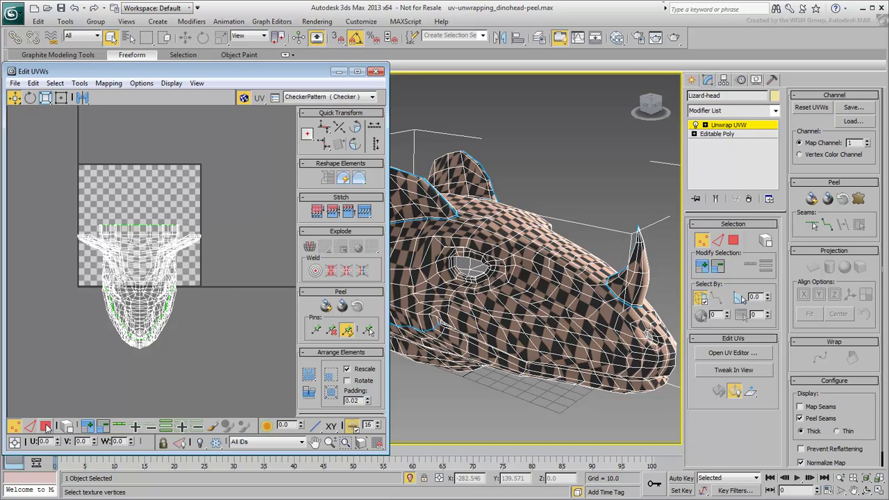
{"action": "left_click", "coordinate": [46, 426]}
{"action": "left_click_drag", "start_coordinate": [53, 179], "coordinate": [229, 375]}
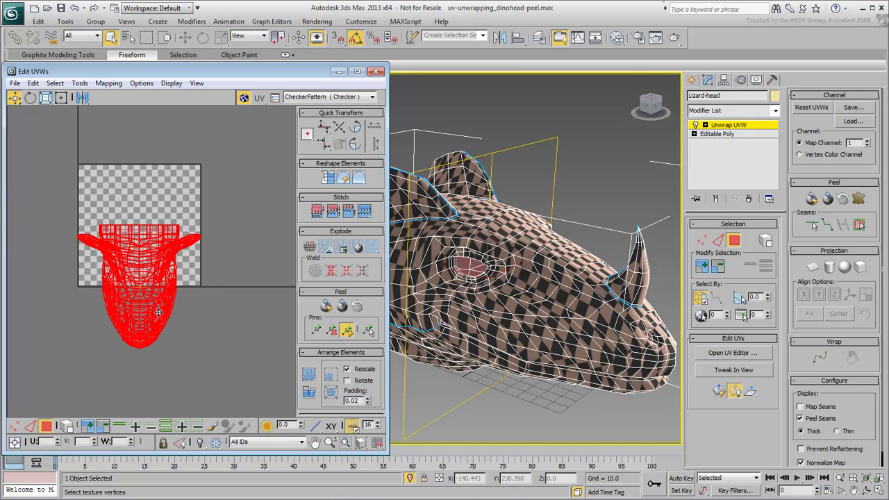
{"action": "left_click_drag", "start_coordinate": [159, 313], "coordinate": [35, 185]}
{"action": "middle_click_drag", "start_coordinate": [88, 197], "coordinate": [137, 248]}
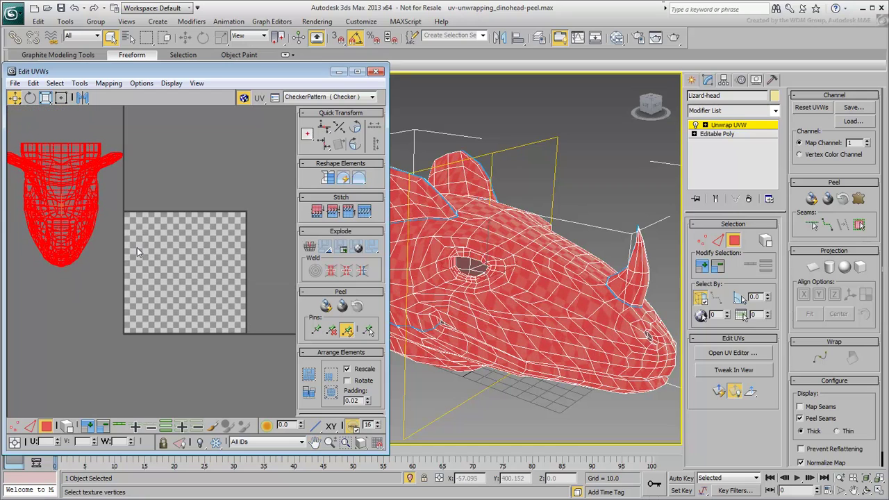
{"action": "middle_click_drag", "start_coordinate": [259, 287], "coordinate": [247, 291]}
{"action": "left_click", "coordinate": [216, 204]}
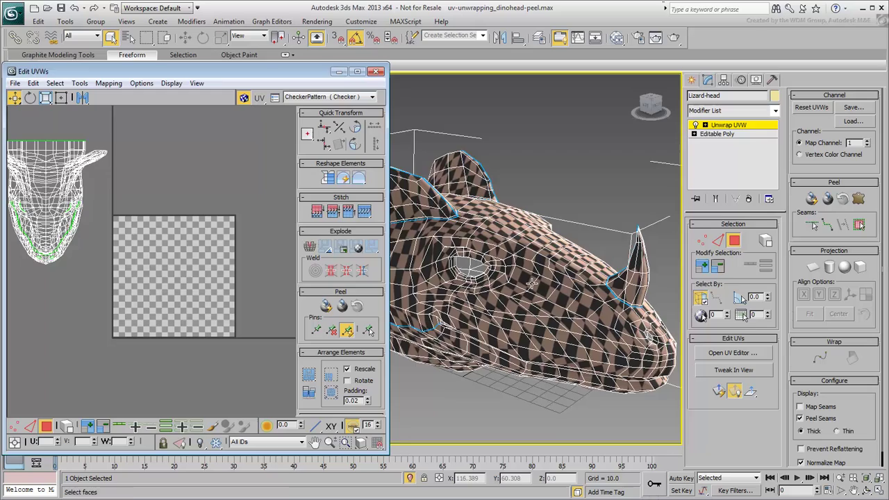
Select the neck faces behind the frill up to the peel seams and flatten them with Quick Peel
{"action": "middle_click_drag", "start_coordinate": [528, 285], "coordinate": [409, 336], "text": "alt"}
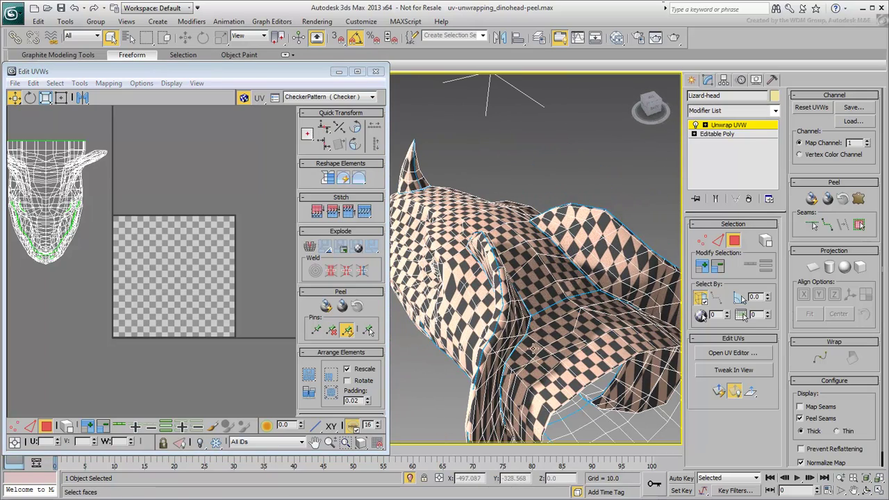
{"action": "left_click", "coordinate": [562, 329]}
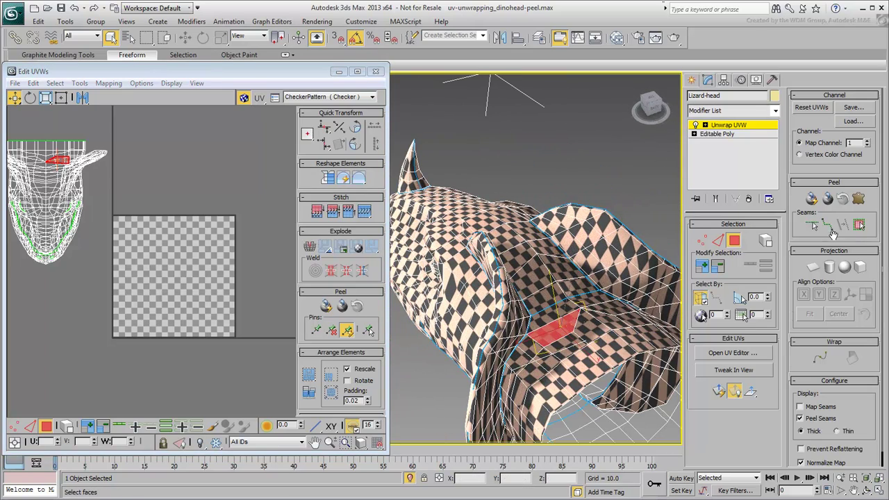
{"action": "left_click", "coordinate": [860, 225]}
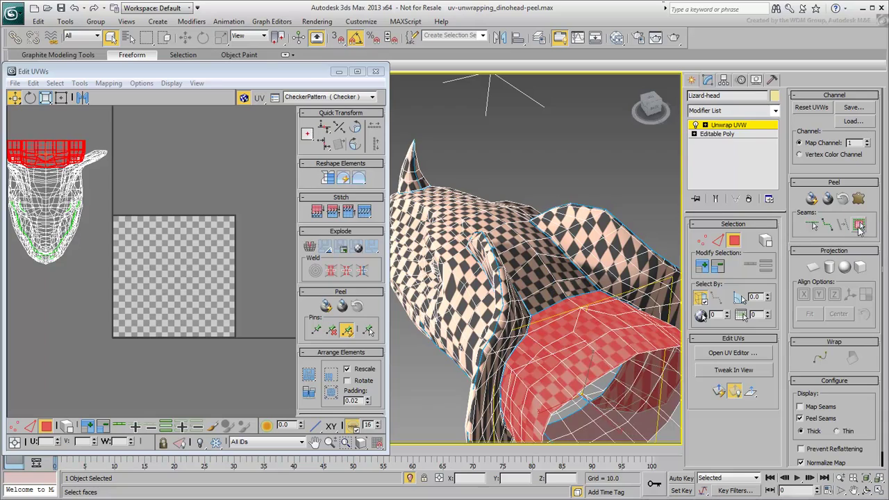
{"action": "middle_click_drag", "start_coordinate": [523, 339], "coordinate": [523, 287], "text": "alt"}
{"action": "left_click", "coordinate": [604, 376]}
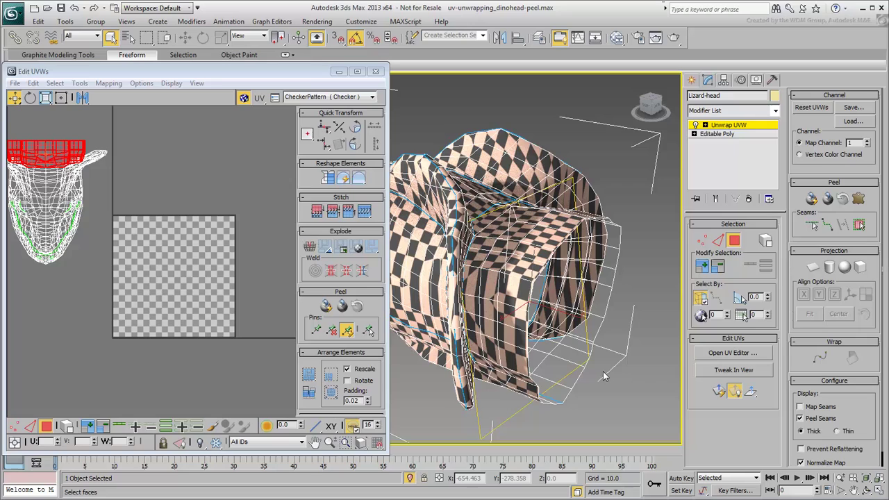
{"action": "key", "text": "ctrl+z"}
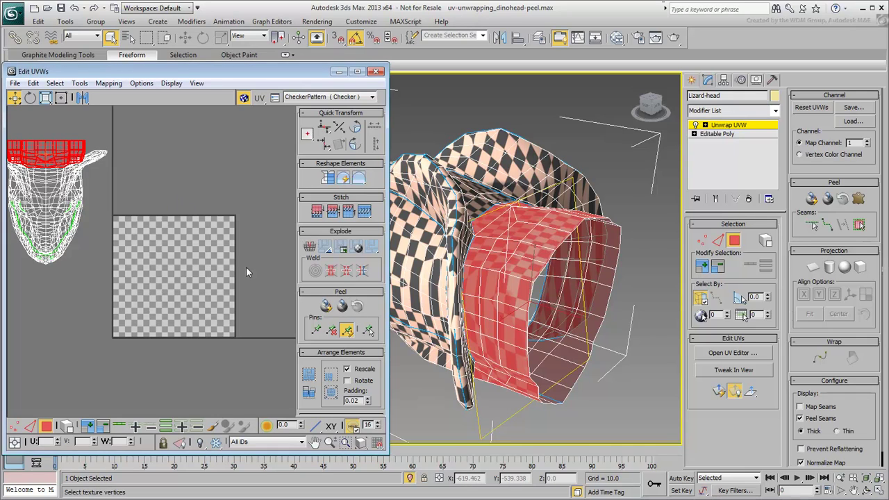
{"action": "left_click", "coordinate": [327, 307]}
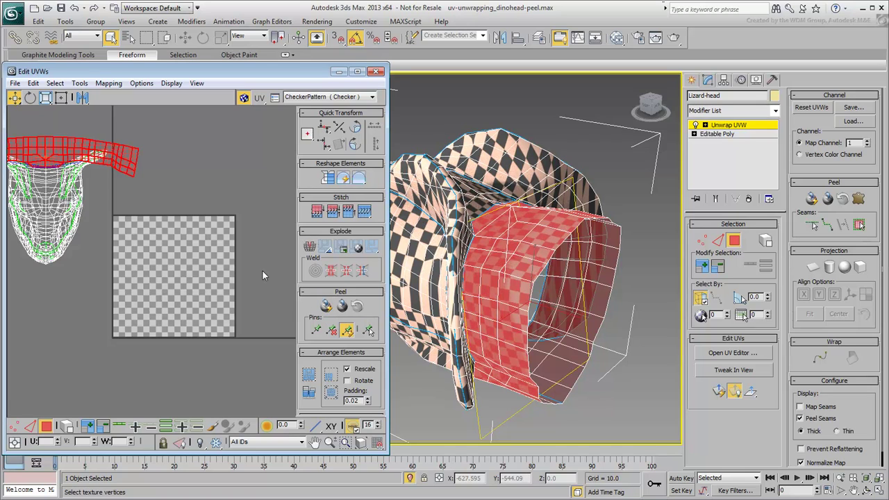
{"action": "scroll", "coordinate": [184, 213], "scroll_direction": "down", "scroll_amount": 2}
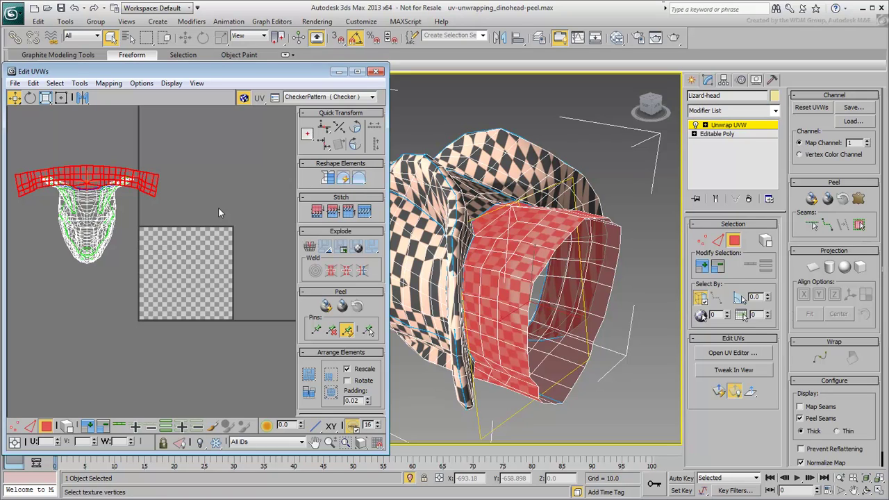
Move the flattened neck shell into the upper part of the texture tile and scale it down to fit the tile's width
{"action": "left_click", "coordinate": [62, 97]}
{"action": "left_click_drag", "start_coordinate": [82, 177], "coordinate": [194, 238]}
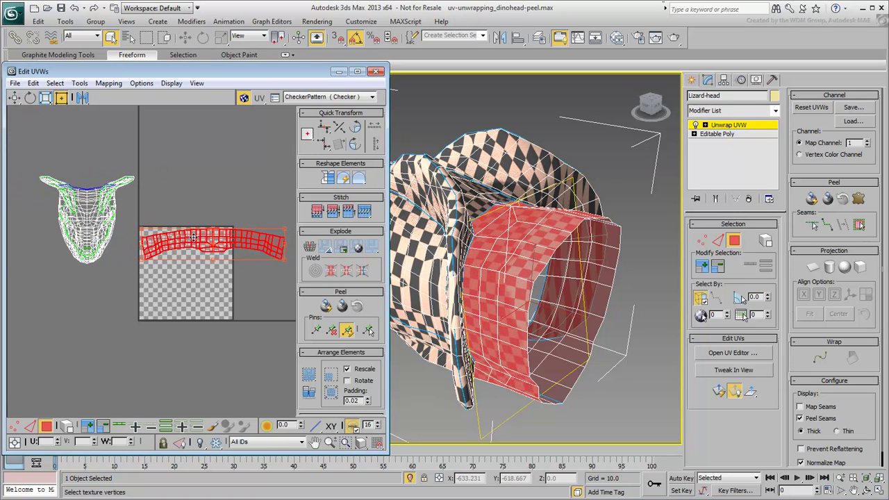
{"action": "left_click_drag", "start_coordinate": [285, 255], "coordinate": [220, 242]}
{"action": "scroll", "coordinate": [186, 238], "scroll_direction": "up", "scroll_amount": 6}
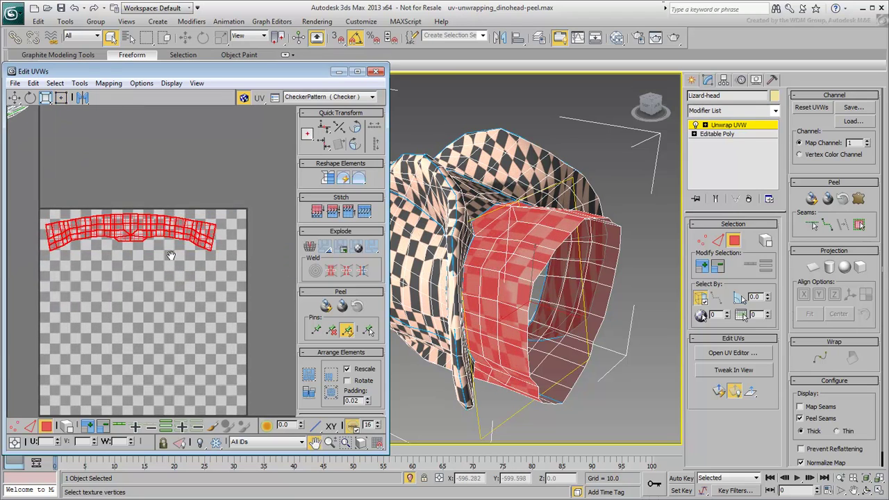
{"action": "middle_click_drag", "start_coordinate": [159, 277], "coordinate": [168, 277]}
{"action": "left_click_drag", "start_coordinate": [162, 226], "coordinate": [157, 222]}
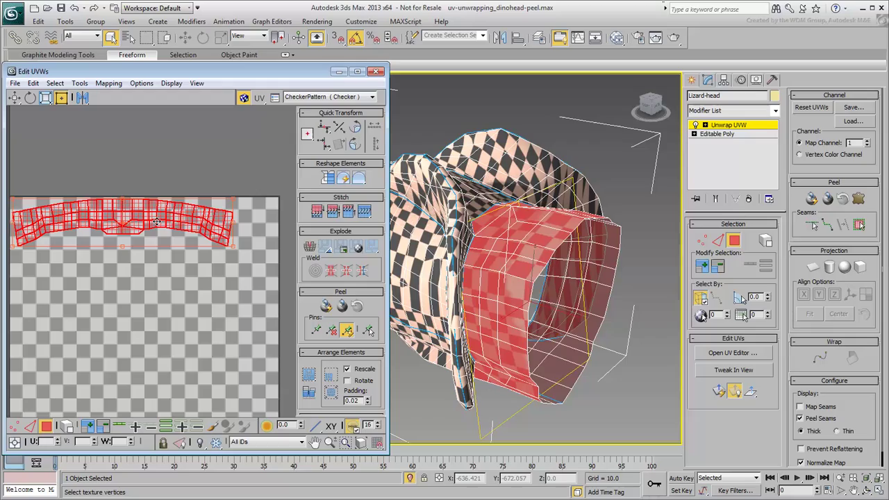
{"action": "mouse_move", "coordinate": [528, 310]}
{"action": "middle_mouse_down", "text": "alt"}
{"action": "mouse_move", "coordinate": [551, 358]}
{"action": "mouse_move", "coordinate": [393, 280]}
{"action": "mouse_move", "coordinate": [534, 337]}
{"action": "middle_mouse_up", "text": "alt"}
{"action": "key", "text": "F2"}
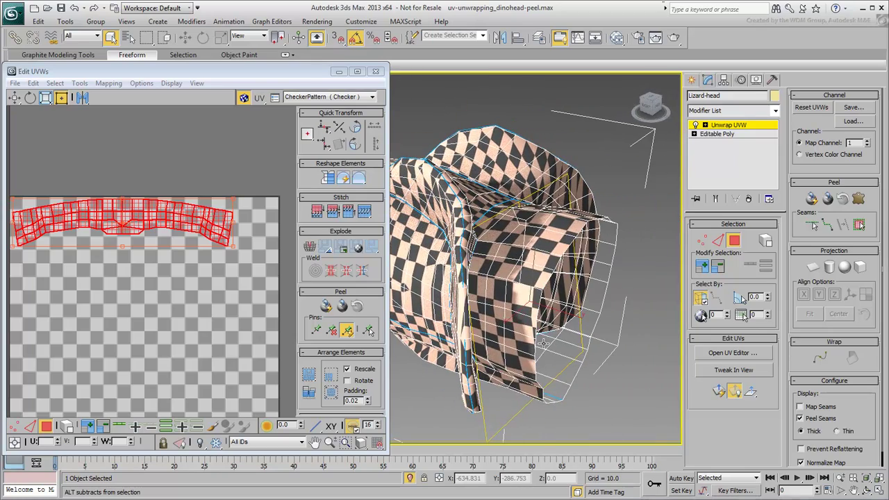
{"action": "left_click", "coordinate": [553, 344]}
Select the nose horn's faces up to the peel seams and flatten them with Quick Peel
{"action": "middle_click_drag", "start_coordinate": [180, 281], "coordinate": [179, 261]}
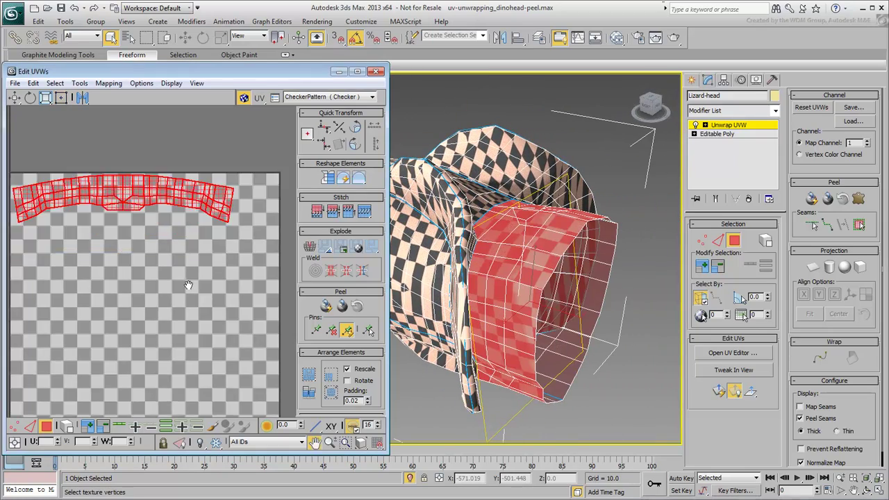
{"action": "scroll", "coordinate": [179, 262], "scroll_direction": "down", "scroll_amount": 3}
{"action": "middle_click_drag", "start_coordinate": [129, 287], "coordinate": [147, 321]}
{"action": "middle_click_drag", "start_coordinate": [590, 306], "coordinate": [543, 312], "text": "alt"}
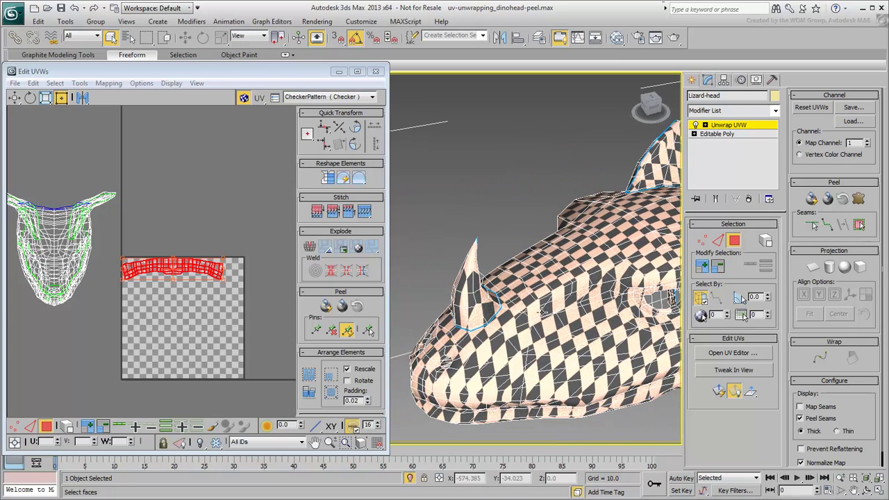
{"action": "left_click", "coordinate": [464, 301]}
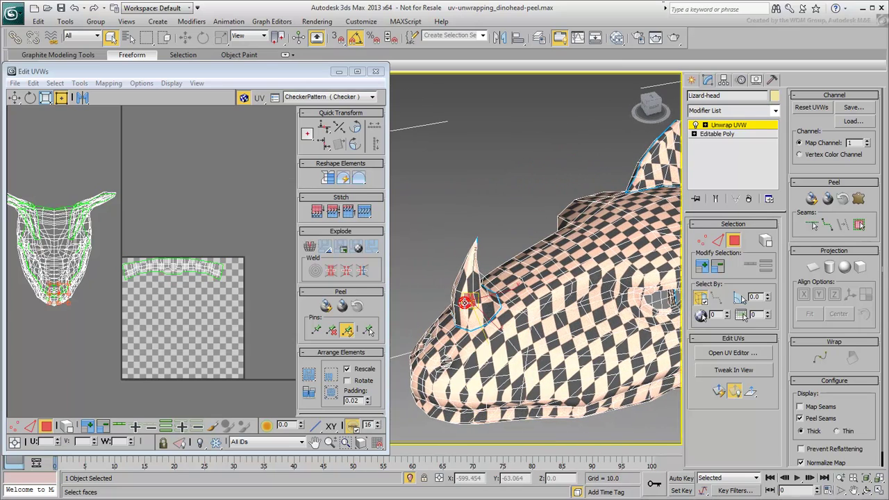
{"action": "left_click", "coordinate": [858, 225]}
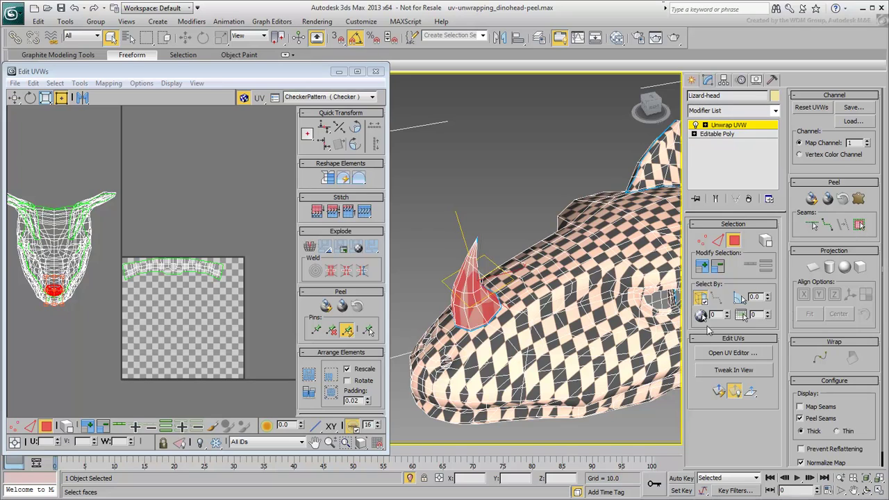
{"action": "left_click", "coordinate": [812, 200]}
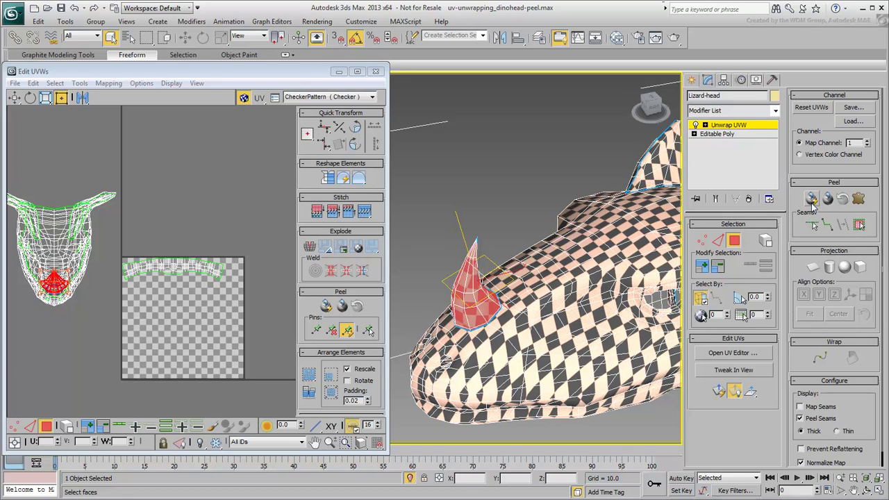
Move the horn shell into the texture tile beside the neck strip and rotate it
{"action": "left_click_drag", "start_coordinate": [61, 285], "coordinate": [230, 284]}
{"action": "scroll", "coordinate": [222, 285], "scroll_direction": "up", "scroll_amount": 4}
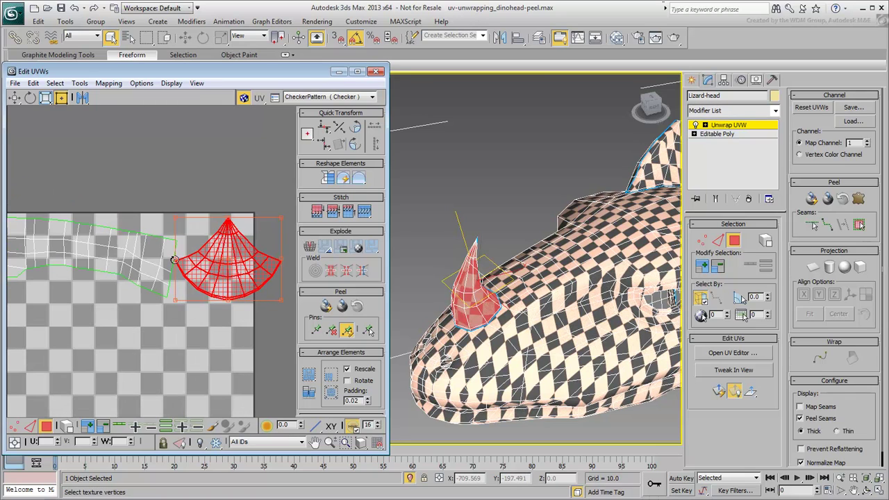
{"action": "left_click_drag", "start_coordinate": [174, 259], "coordinate": [245, 250]}
Scale the horn shell down to fit the tile's upper corner and nudge it into place beside the neck strip
{"action": "middle_click_drag", "start_coordinate": [486, 299], "coordinate": [458, 292], "text": "alt"}
{"action": "scroll", "coordinate": [531, 295], "scroll_direction": "down", "scroll_amount": 4}
{"action": "scroll", "coordinate": [477, 291], "scroll_direction": "up", "scroll_amount": 3}
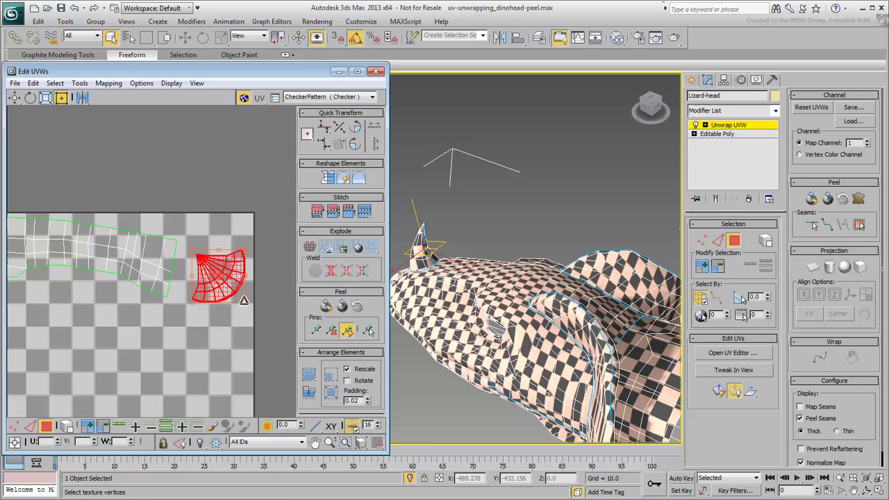
{"action": "left_click_drag", "start_coordinate": [244, 300], "coordinate": [226, 280]}
{"action": "middle_click_drag", "start_coordinate": [486, 295], "coordinate": [629, 271], "text": "alt"}
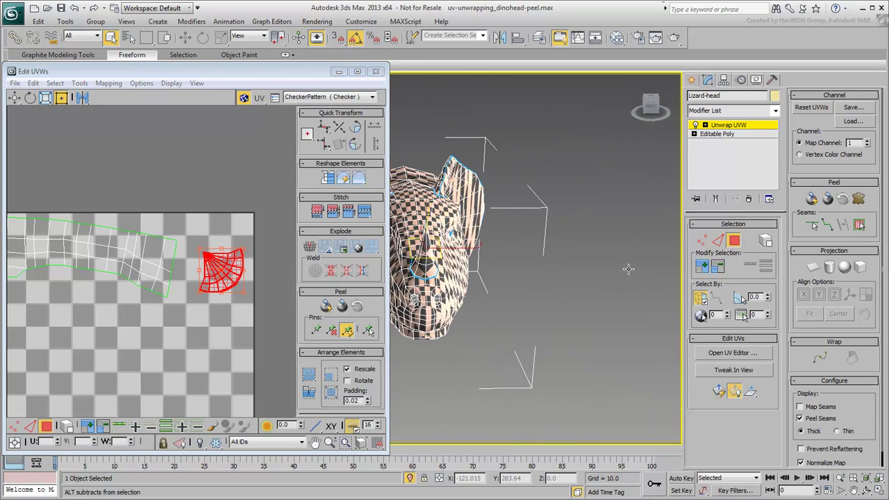
{"action": "scroll", "coordinate": [496, 266], "scroll_direction": "up", "scroll_amount": 4}
{"action": "middle_click_drag", "start_coordinate": [496, 266], "coordinate": [450, 276]}
{"action": "left_click_drag", "start_coordinate": [226, 280], "coordinate": [225, 279]}
Clear the face selection and set the UV editor background to Map #2 (Checker)
{"action": "middle_click_drag", "start_coordinate": [549, 323], "coordinate": [572, 291], "text": "alt"}
{"action": "scroll", "coordinate": [177, 259], "scroll_direction": "down", "scroll_amount": 3}
{"action": "scroll", "coordinate": [119, 255], "scroll_direction": "down", "scroll_amount": 1}
{"action": "middle_click_drag", "start_coordinate": [118, 254], "coordinate": [163, 205]}
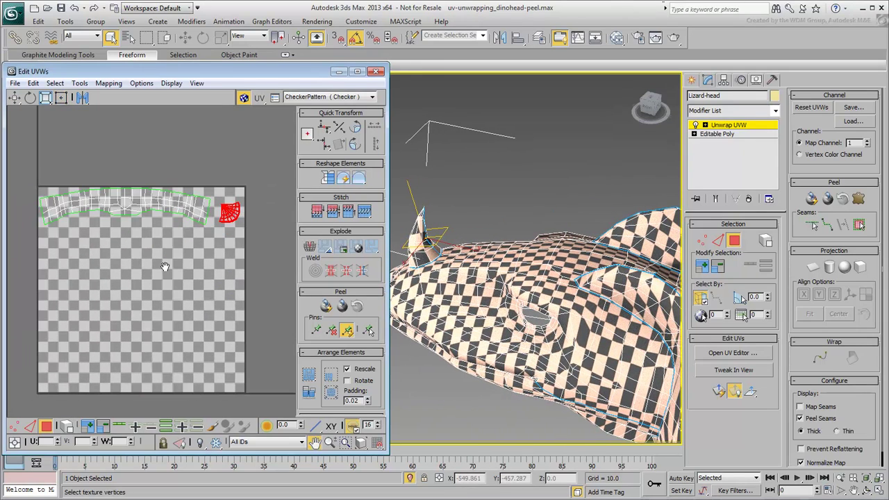
{"action": "left_click", "coordinate": [262, 279]}
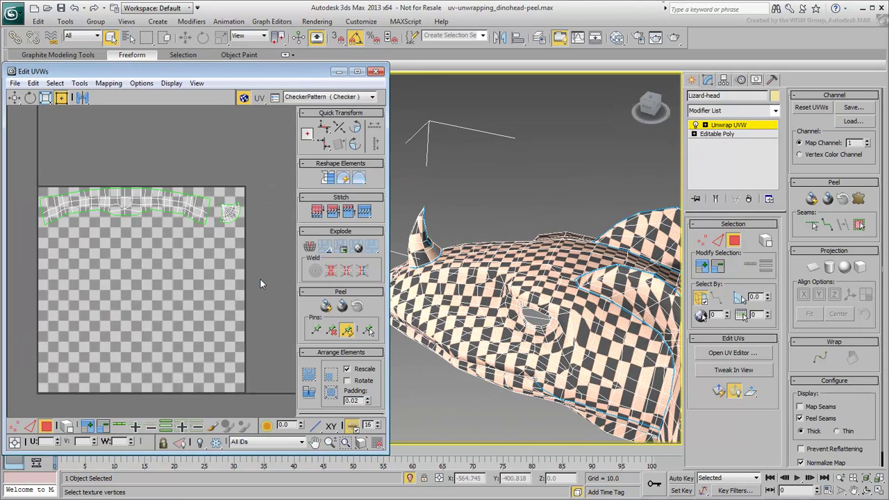
{"action": "left_click", "coordinate": [369, 97]}
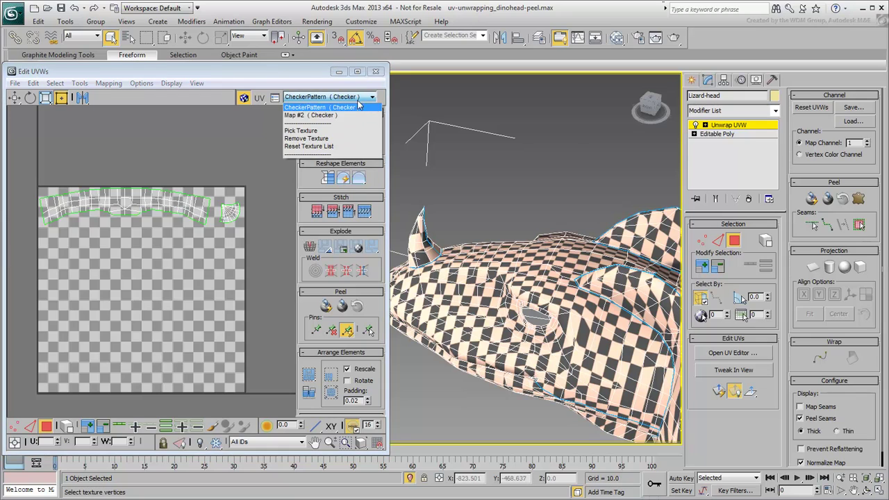
{"action": "left_click", "coordinate": [313, 114]}
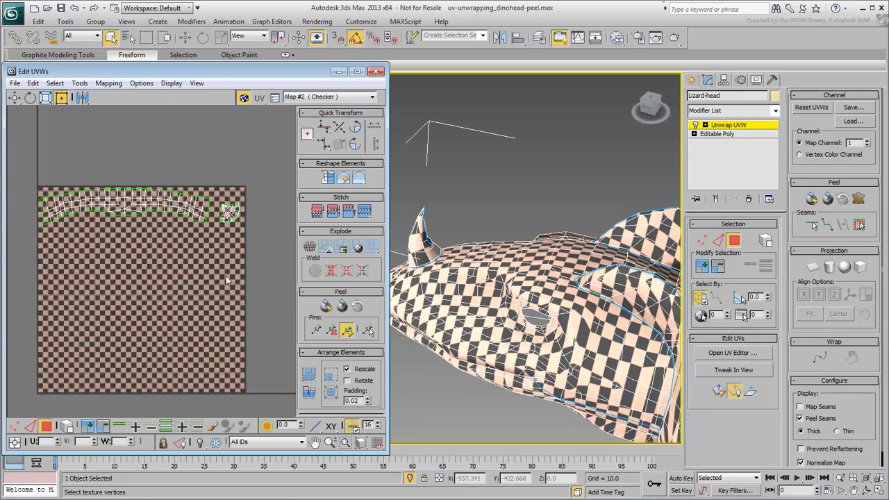
{"action": "scroll", "coordinate": [175, 266], "scroll_direction": "down", "scroll_amount": 3}
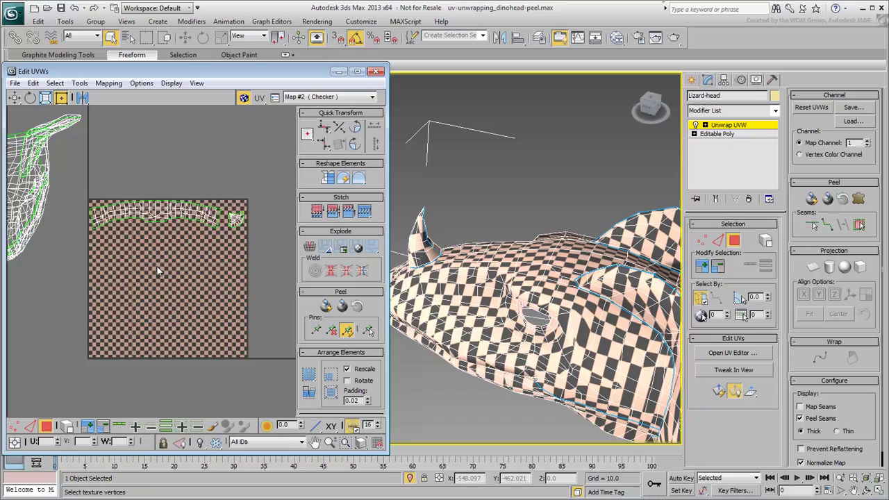
{"action": "middle_click_drag", "start_coordinate": [157, 268], "coordinate": [189, 278]}
{"action": "middle_click_drag", "start_coordinate": [611, 309], "coordinate": [558, 285]}
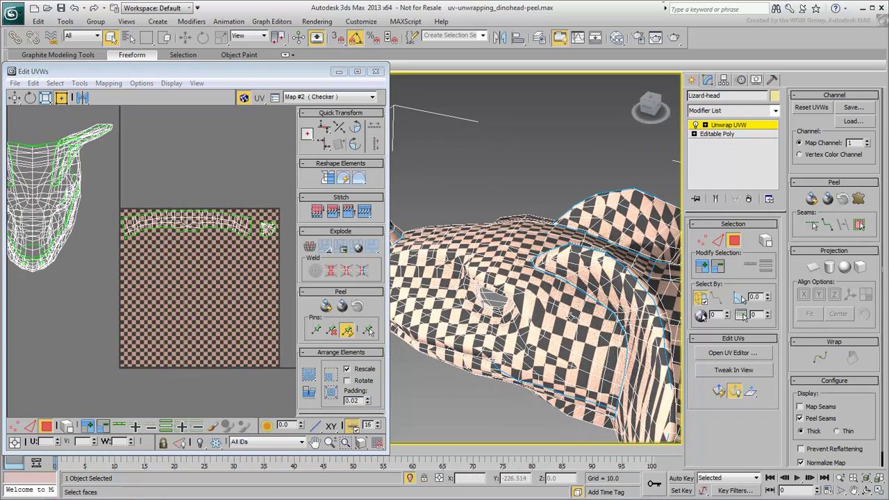
Flatten one side frill's faces, bounded by its peel seams, with Quick Peel and scale the shell down to fit under the neck strip
{"action": "middle_click_drag", "start_coordinate": [570, 316], "coordinate": [550, 300], "text": "alt"}
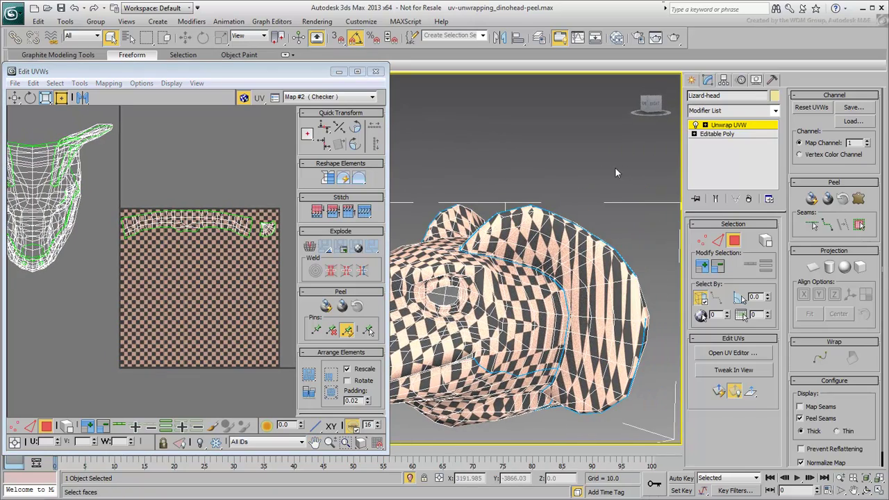
{"action": "left_click", "coordinate": [588, 274]}
{"action": "key", "text": "F2"}
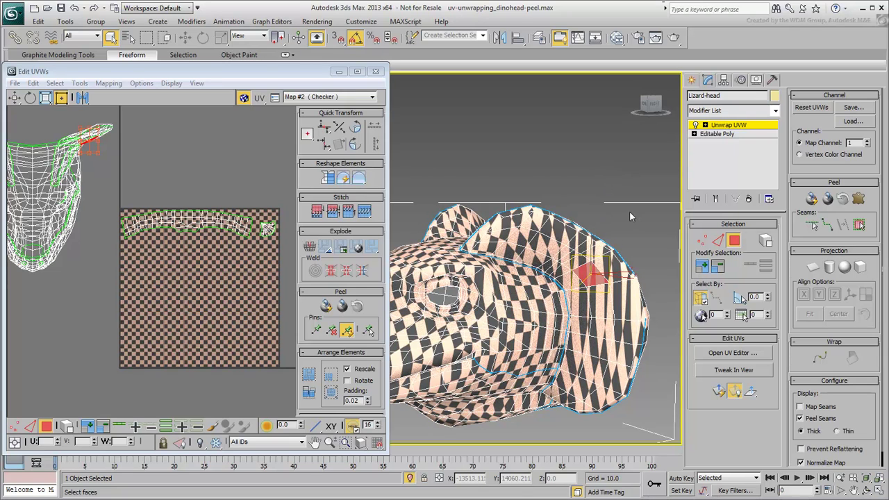
{"action": "left_click", "coordinate": [859, 226]}
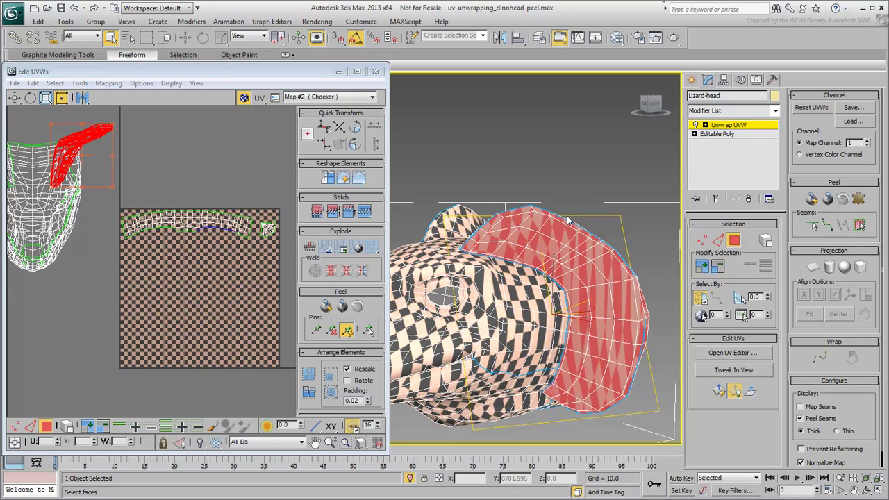
{"action": "left_click", "coordinate": [325, 307]}
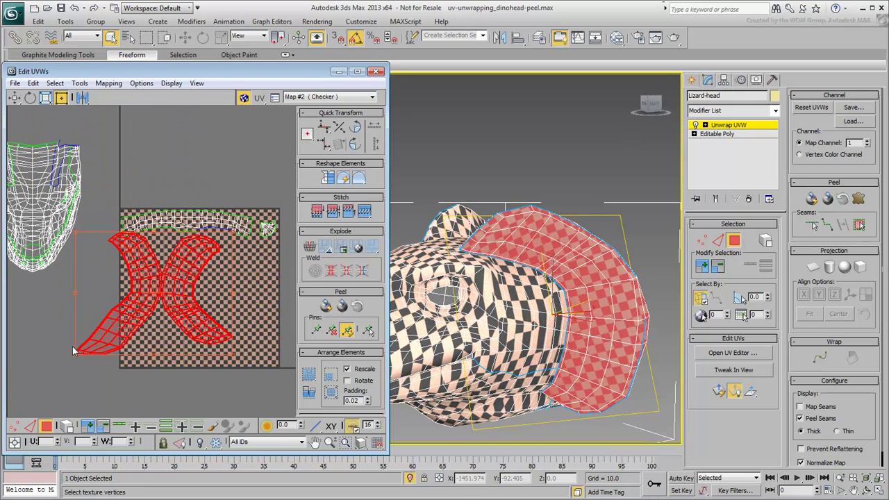
{"action": "left_click_drag", "start_coordinate": [75, 357], "coordinate": [141, 285], "text": "ctrl"}
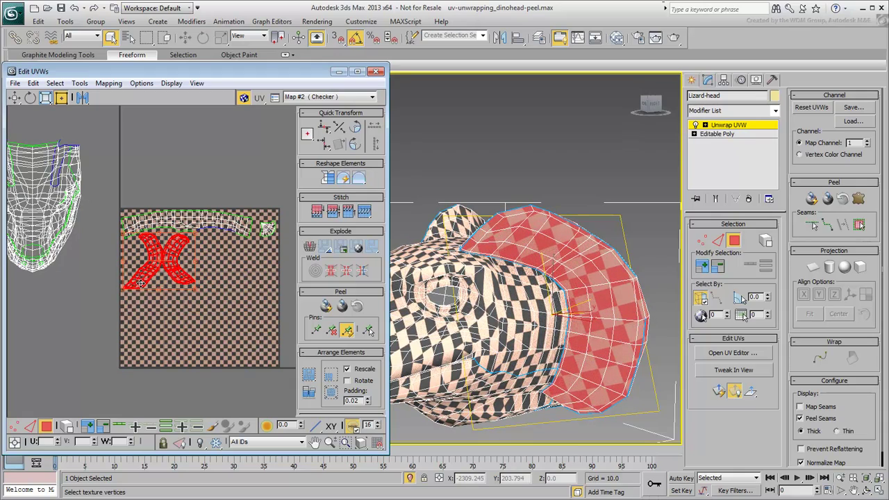
Select the opposite side frill's faces up to the peel seams and flatten them with Quick Peel
{"action": "middle_click_drag", "start_coordinate": [455, 329], "coordinate": [534, 370], "text": "alt"}
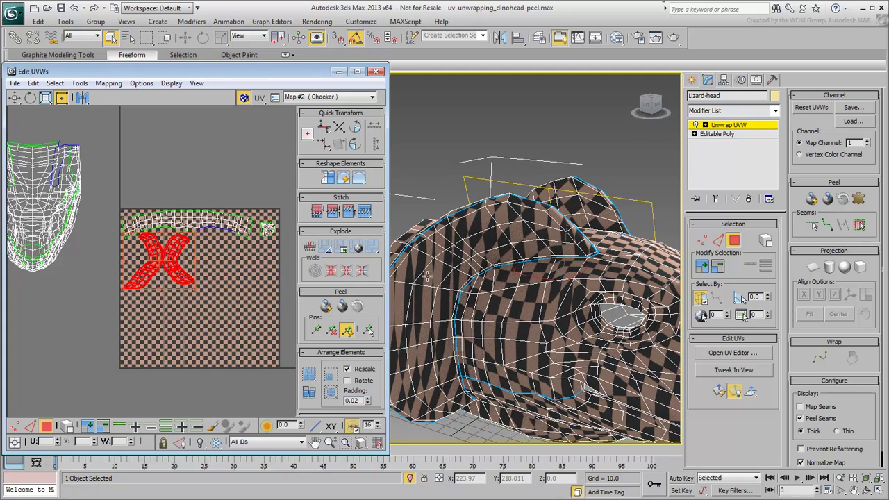
{"action": "left_click", "coordinate": [434, 273]}
{"action": "left_click", "coordinate": [862, 227]}
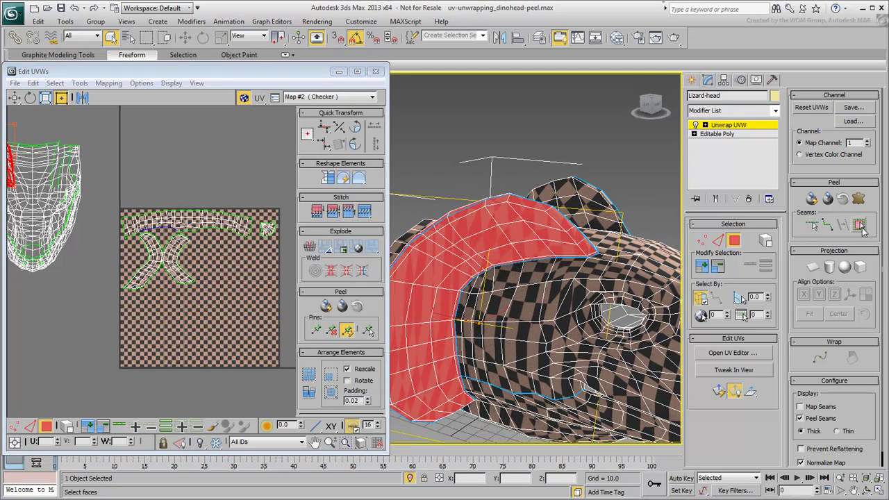
{"action": "left_click", "coordinate": [326, 306]}
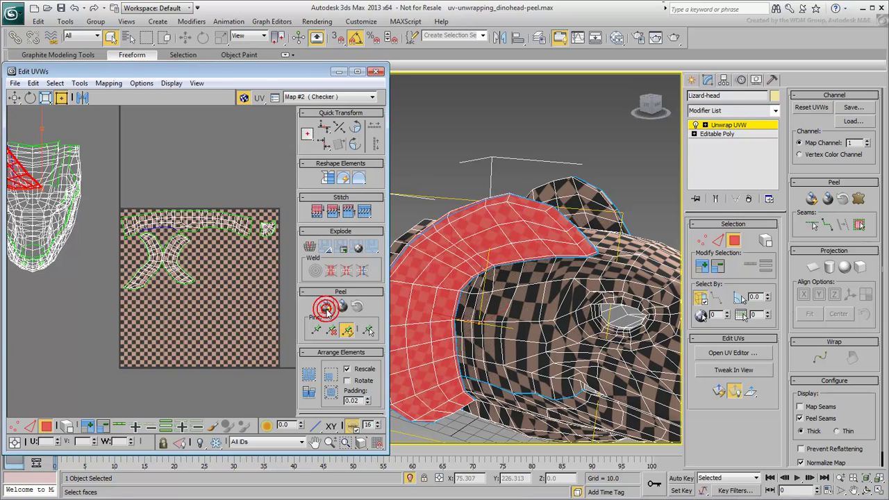
Move the second frill shell into the texture tile, turned around and scaled down to sit beside the first frill shell
{"action": "scroll", "coordinate": [168, 252], "scroll_direction": "down", "scroll_amount": 3}
{"action": "left_click_drag", "start_coordinate": [52, 187], "coordinate": [212, 273]}
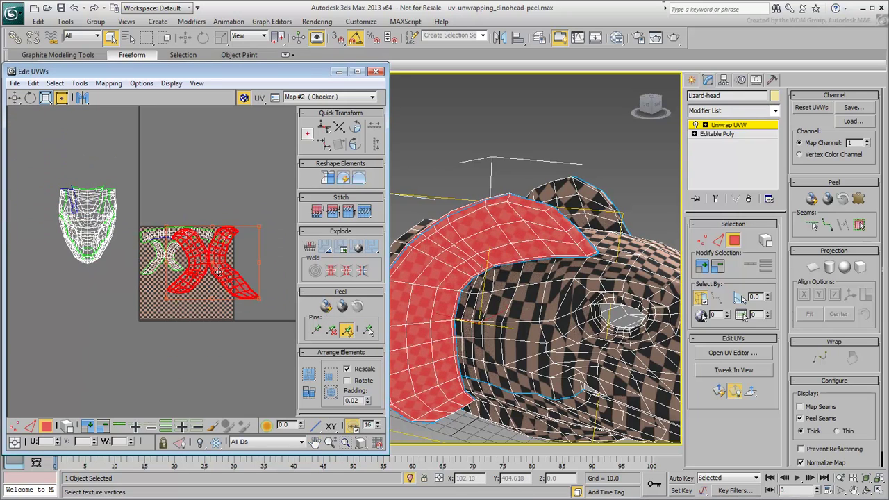
{"action": "scroll", "coordinate": [261, 276], "scroll_direction": "up", "scroll_amount": 3}
{"action": "left_click_drag", "start_coordinate": [257, 318], "coordinate": [103, 245]}
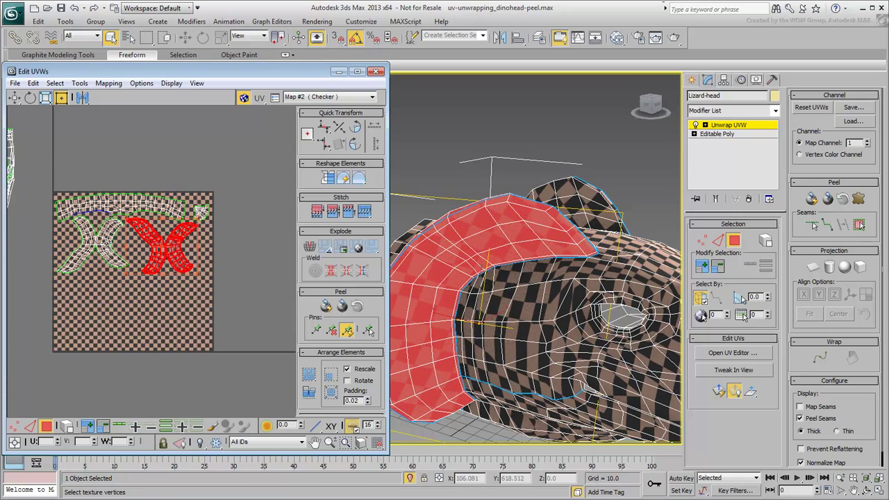
{"action": "scroll", "coordinate": [181, 247], "scroll_direction": "up", "scroll_amount": 3}
{"action": "left_click_drag", "start_coordinate": [160, 248], "coordinate": [169, 248]}
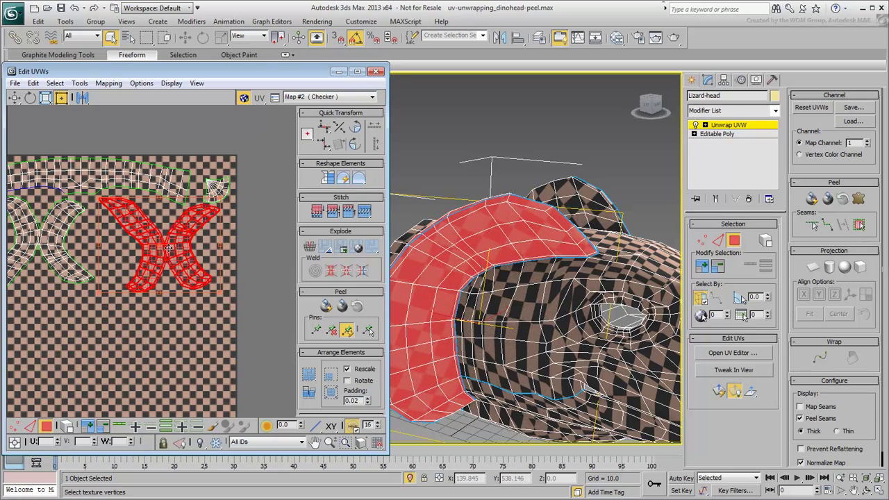
Shift the horn shell closer to the tile's upper corner and clear the selection
{"action": "scroll", "coordinate": [223, 191], "scroll_direction": "up", "scroll_amount": 4}
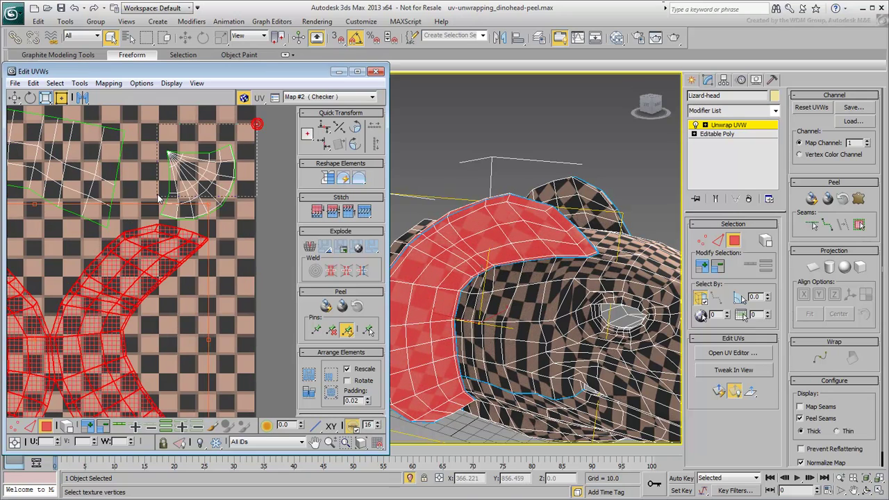
{"action": "left_click", "coordinate": [197, 200]}
{"action": "left_click_drag", "start_coordinate": [196, 200], "coordinate": [203, 173]}
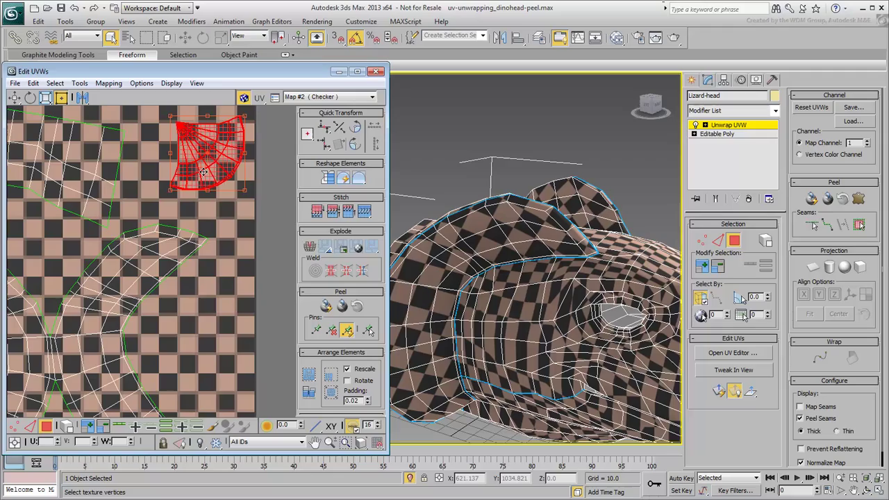
{"action": "scroll", "coordinate": [144, 242], "scroll_direction": "down", "scroll_amount": 4}
{"action": "middle_click_drag", "start_coordinate": [100, 257], "coordinate": [174, 247]}
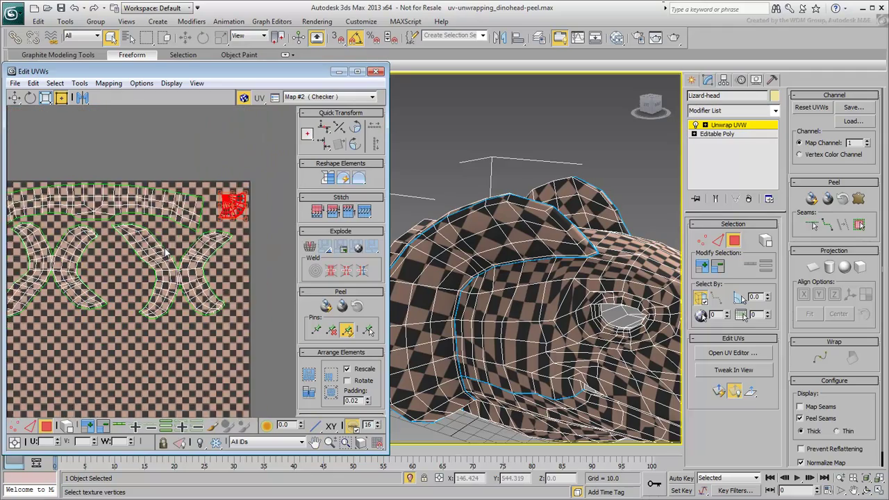
{"action": "scroll", "coordinate": [174, 248], "scroll_direction": "down", "scroll_amount": 1}
{"action": "left_click", "coordinate": [137, 309]}
Select the lower jaw's faces up to the peel seams and flatten them with Quick Peel
{"action": "middle_click_drag", "start_coordinate": [474, 290], "coordinate": [459, 273], "text": "alt"}
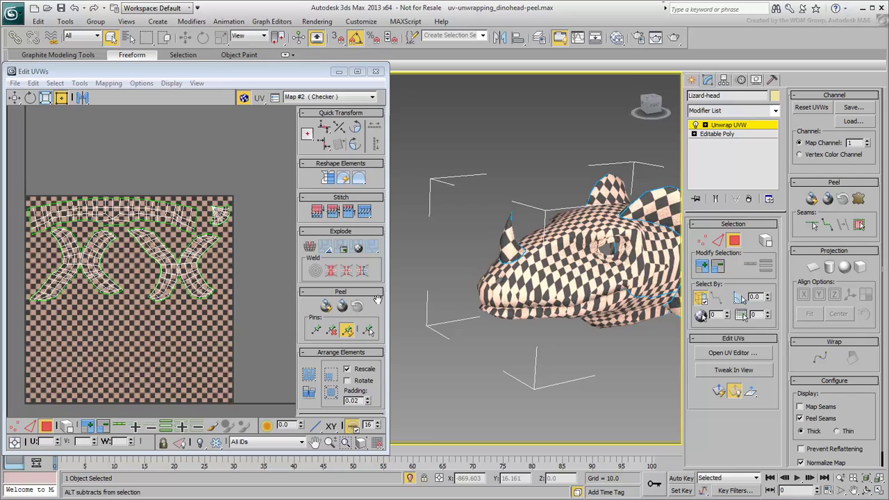
{"action": "key", "text": "F4"}
{"action": "middle_click_drag", "start_coordinate": [547, 271], "coordinate": [475, 314]}
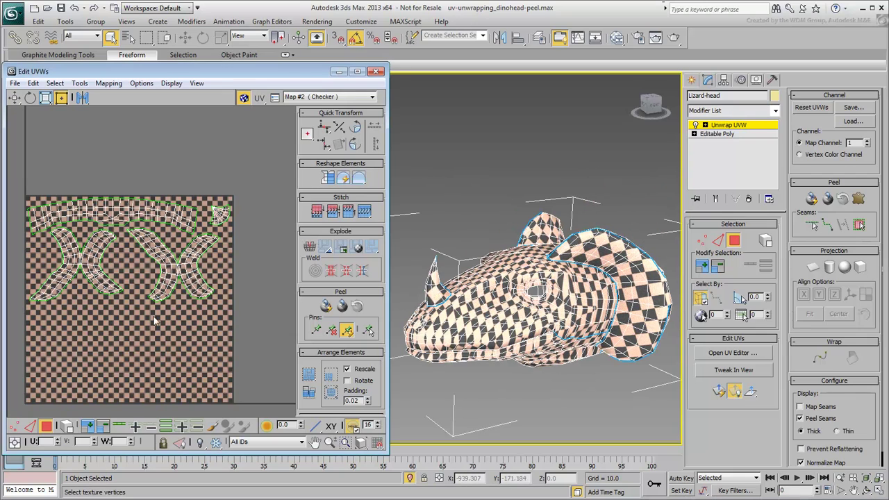
{"action": "scroll", "coordinate": [209, 306], "scroll_direction": "down", "scroll_amount": 4}
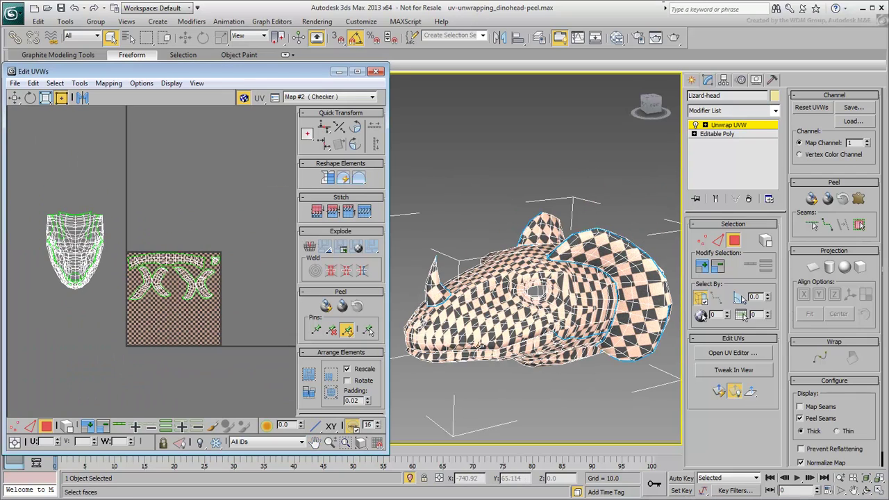
{"action": "scroll", "coordinate": [547, 337], "scroll_direction": "up", "scroll_amount": 6}
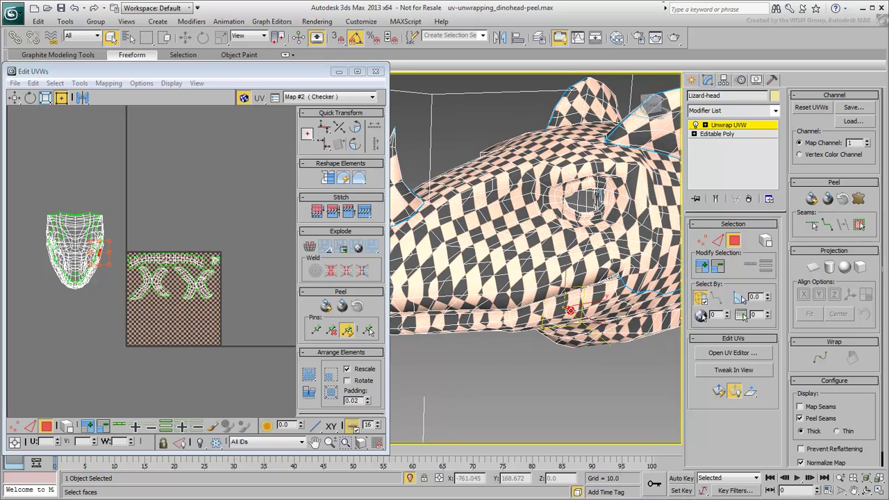
{"action": "left_click", "coordinate": [858, 225]}
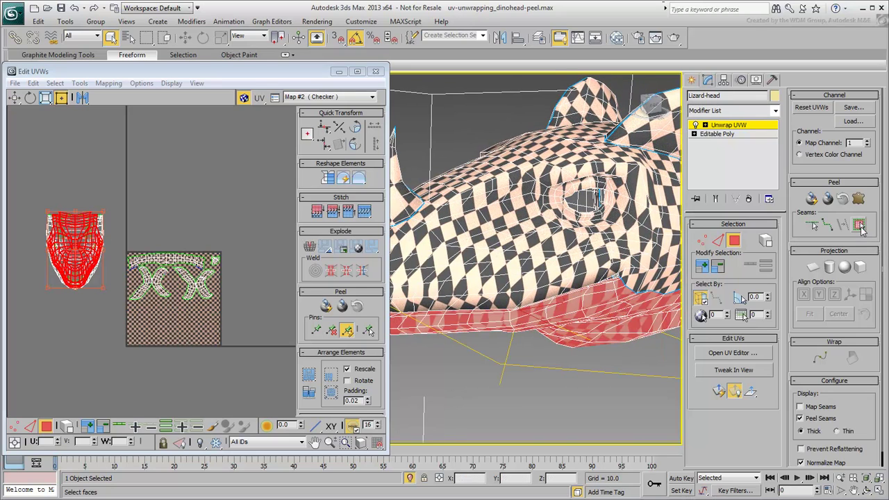
{"action": "scroll", "coordinate": [534, 307], "scroll_direction": "down", "scroll_amount": 5}
{"action": "mouse_move", "coordinate": [535, 308]}
{"action": "middle_mouse_down", "text": "alt"}
{"action": "mouse_move", "coordinate": [549, 305]}
{"action": "mouse_move", "coordinate": [531, 305]}
{"action": "mouse_move", "coordinate": [545, 296]}
{"action": "middle_mouse_up", "text": "alt"}
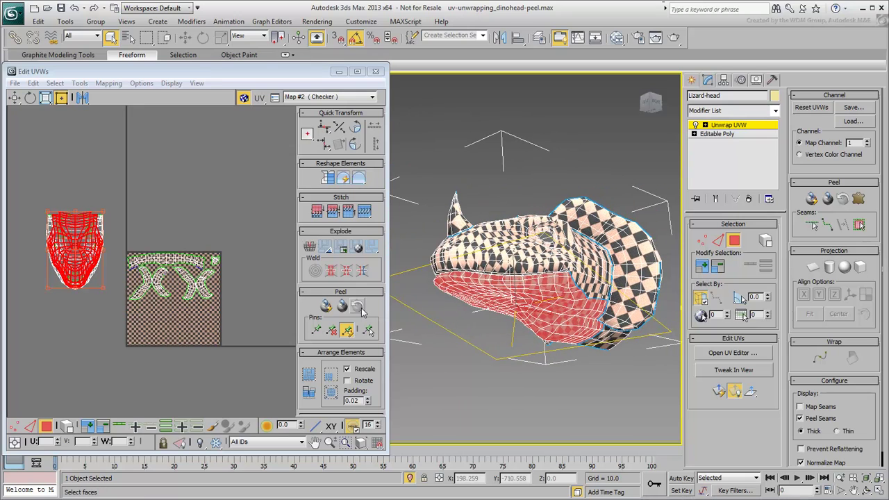
{"action": "left_click", "coordinate": [326, 306]}
Move the lower jaw shell into the texture tile and scale it down to fit the lower corner below the frill shells
{"action": "left_click_drag", "start_coordinate": [91, 271], "coordinate": [213, 341]}
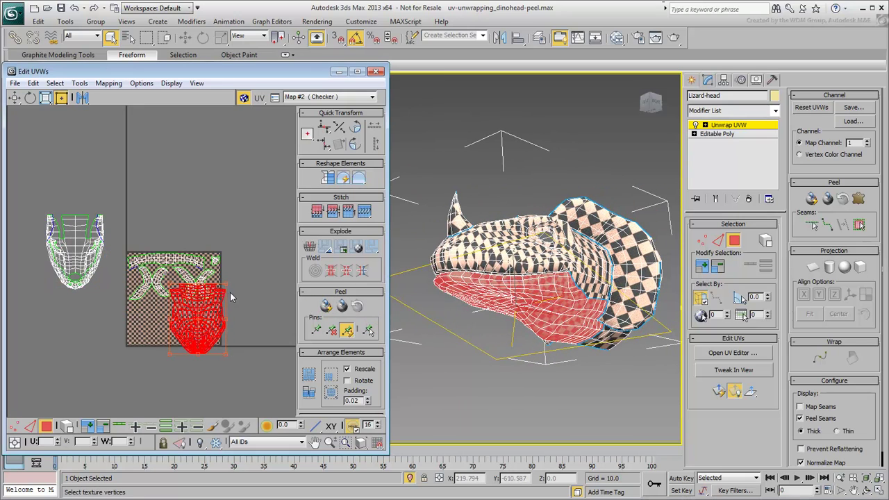
{"action": "left_click_drag", "start_coordinate": [225, 283], "coordinate": [232, 349], "text": "ctrl"}
{"action": "scroll", "coordinate": [196, 324], "scroll_direction": "up", "scroll_amount": 5}
Examine the checker pattern under the jaw and around the front lip for stretching, with and without edges displayed
{"action": "mouse_move", "coordinate": [528, 306]}
{"action": "middle_mouse_down", "text": "alt"}
{"action": "mouse_move", "coordinate": [563, 326]}
{"action": "mouse_move", "coordinate": [517, 320]}
{"action": "middle_mouse_up", "text": "alt"}
{"action": "scroll", "coordinate": [611, 347], "scroll_direction": "up", "scroll_amount": 6}
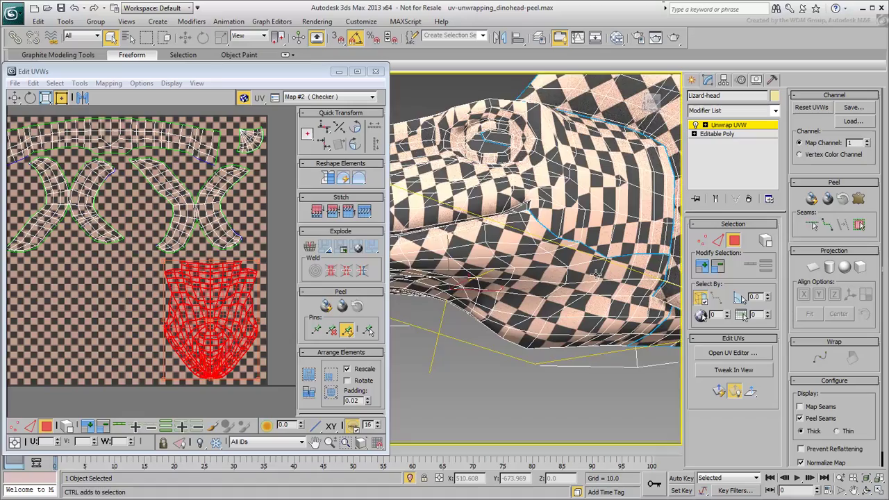
{"action": "middle_click_drag", "start_coordinate": [582, 274], "coordinate": [558, 318], "text": "alt"}
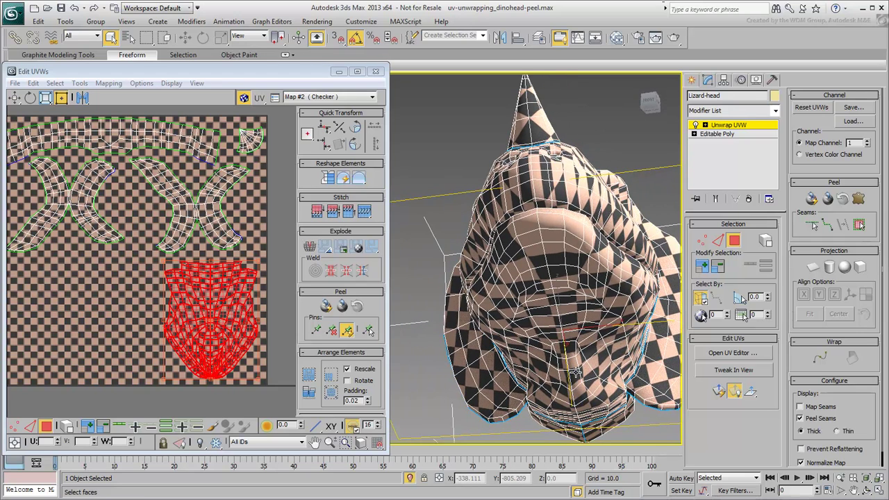
{"action": "key", "text": "F4"}
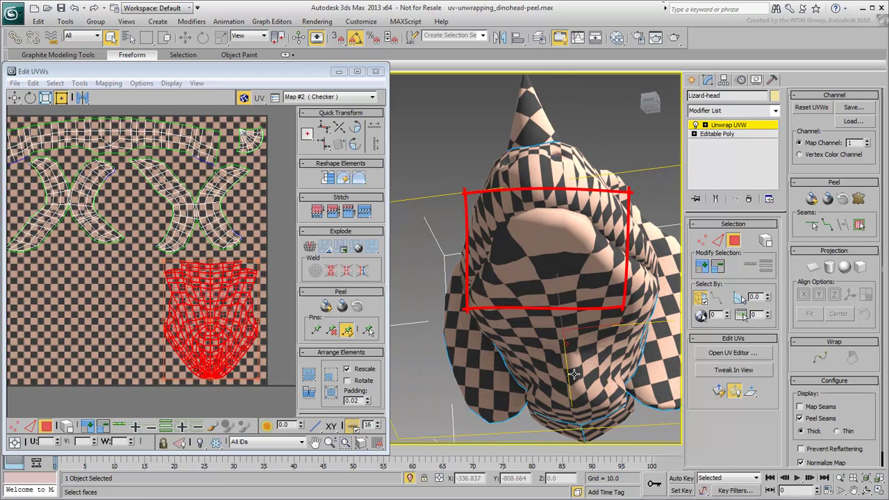
{"action": "key", "text": "F4"}
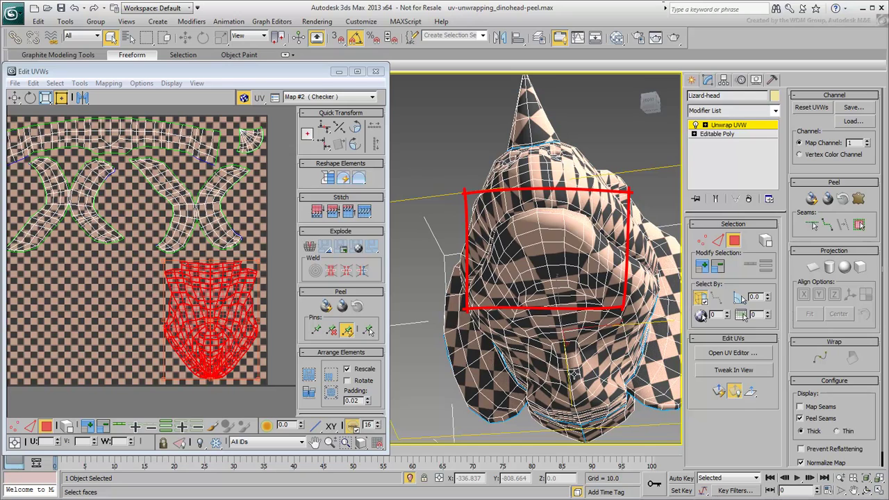
{"action": "key", "text": "F2"}
{"action": "middle_click_drag", "start_coordinate": [569, 346], "coordinate": [534, 267], "text": "alt"}
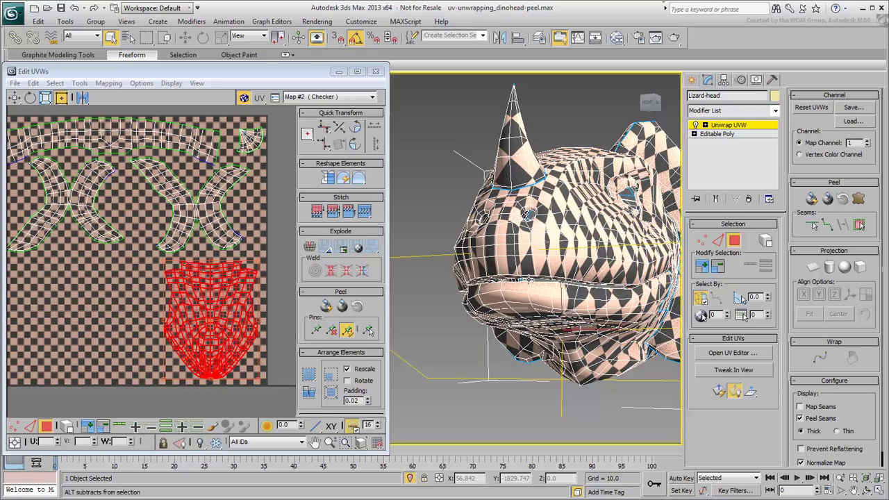
Select the three connected edges running down the middle of the lower lip in edge mode
{"action": "scroll", "coordinate": [511, 306], "scroll_direction": "up", "scroll_amount": 6}
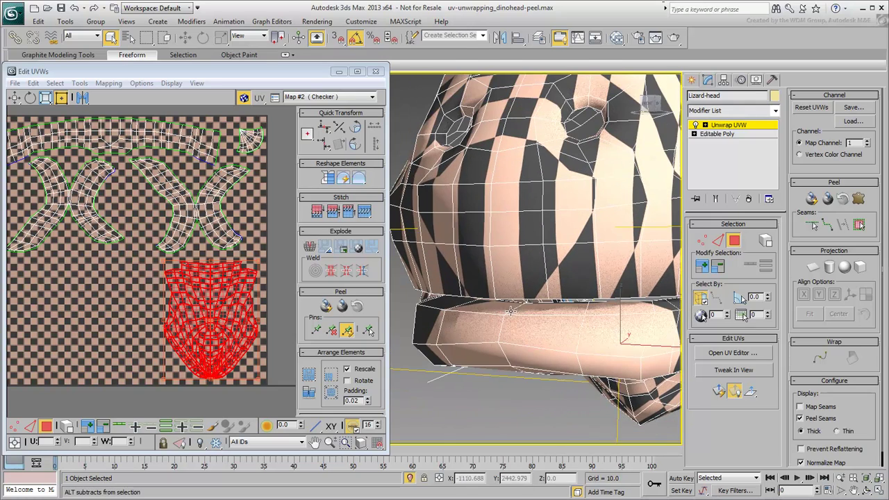
{"action": "left_click", "coordinate": [717, 241]}
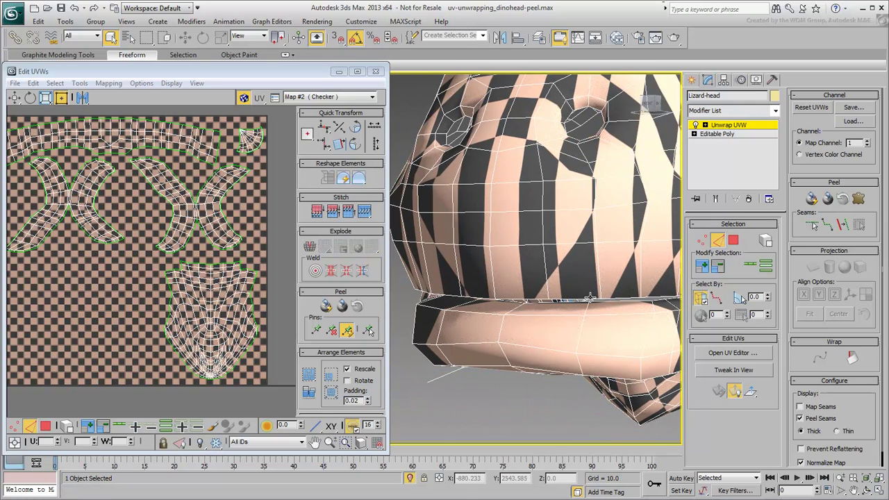
{"action": "left_click", "coordinate": [517, 309]}
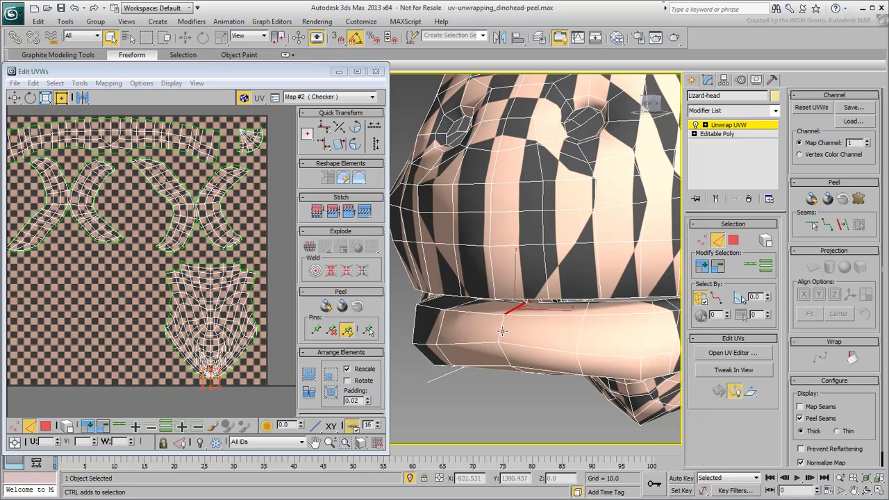
{"action": "left_click", "coordinate": [502, 332], "text": "ctrl"}
{"action": "left_click", "coordinate": [506, 358], "text": "ctrl"}
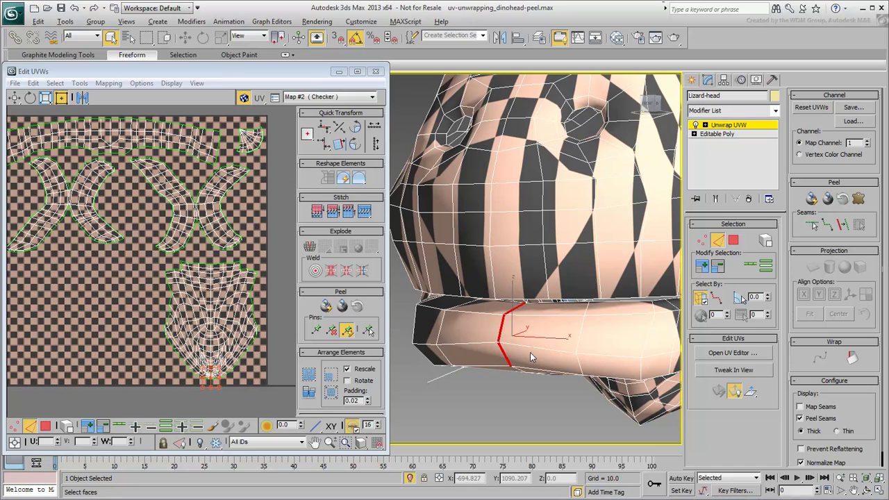
Convert the selected lower lip edges to peel seams
{"action": "middle_click_drag", "start_coordinate": [531, 358], "coordinate": [535, 303], "text": "alt"}
{"action": "scroll", "coordinate": [536, 301], "scroll_direction": "down", "scroll_amount": 5}
{"action": "scroll", "coordinate": [189, 314], "scroll_direction": "up", "scroll_amount": 3}
{"action": "middle_click_drag", "start_coordinate": [252, 386], "coordinate": [210, 341]}
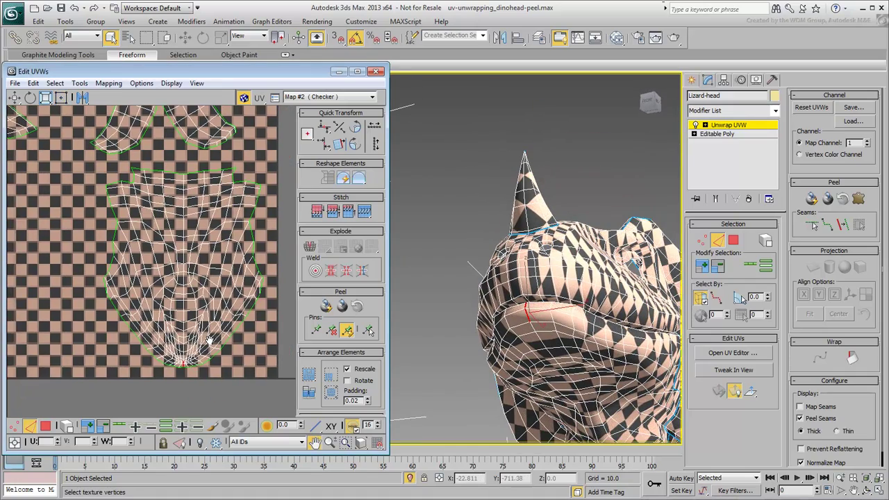
{"action": "scroll", "coordinate": [208, 340], "scroll_direction": "down", "scroll_amount": 5}
{"action": "key", "text": "3"}
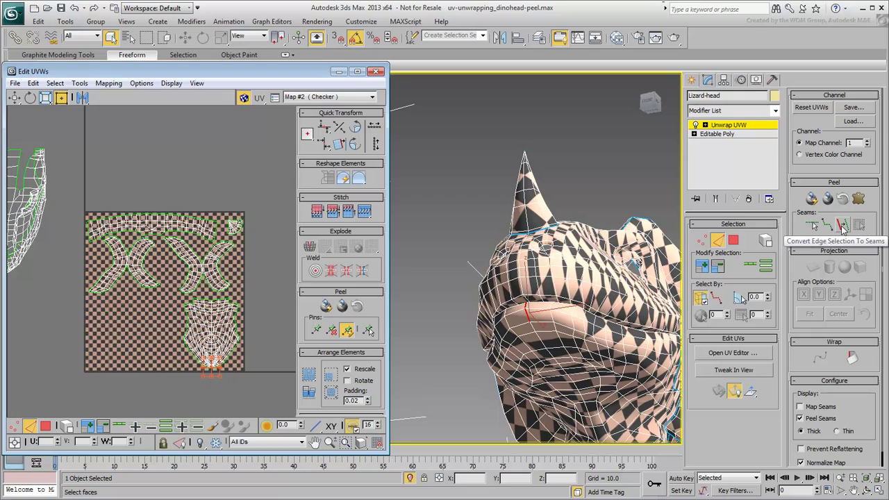
{"action": "left_click", "coordinate": [842, 226]}
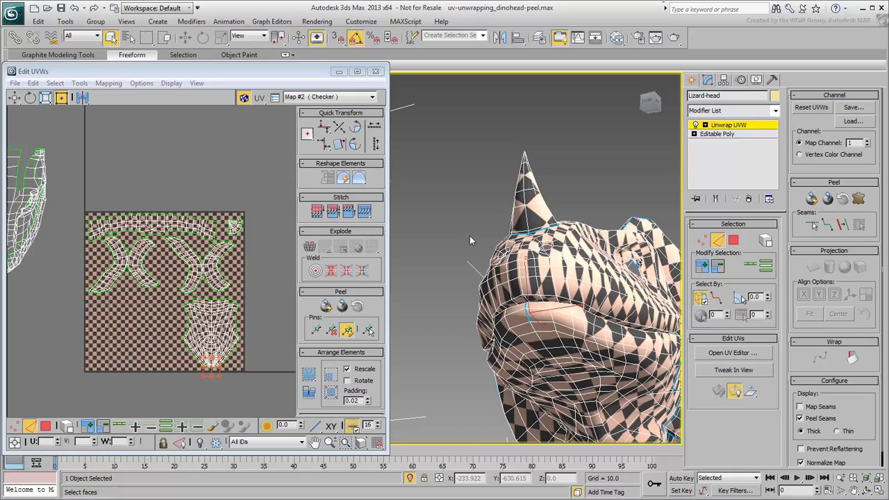
Return to the lower jaw's face selection and flatten it again with Reset Peel
{"action": "left_click", "coordinate": [733, 240]}
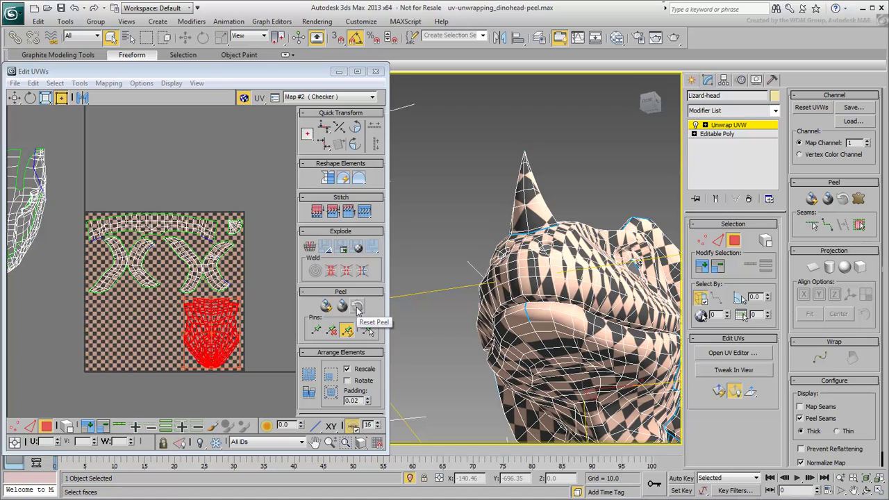
{"action": "left_click", "coordinate": [358, 308]}
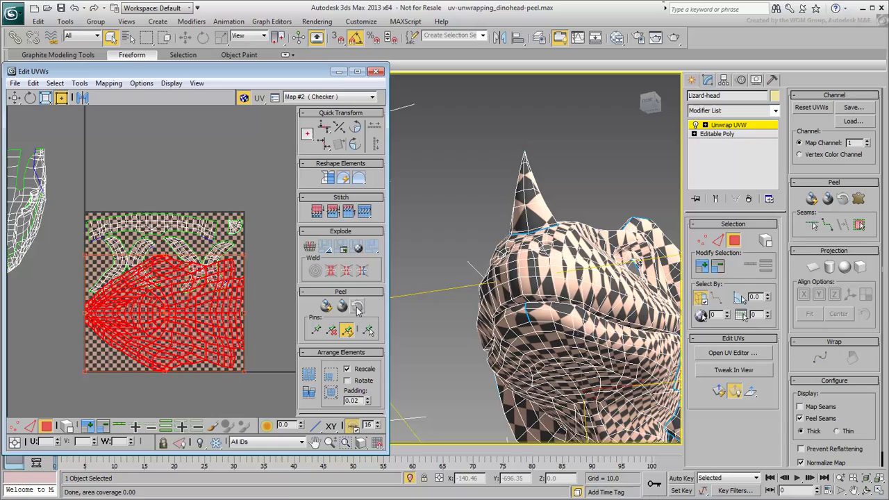
Scale the lower jaw shell down toward the tile's lower-right corner and inspect the split at its lip tip
{"action": "left_click_drag", "start_coordinate": [87, 256], "coordinate": [164, 314]}
{"action": "scroll", "coordinate": [174, 339], "scroll_direction": "up", "scroll_amount": 3}
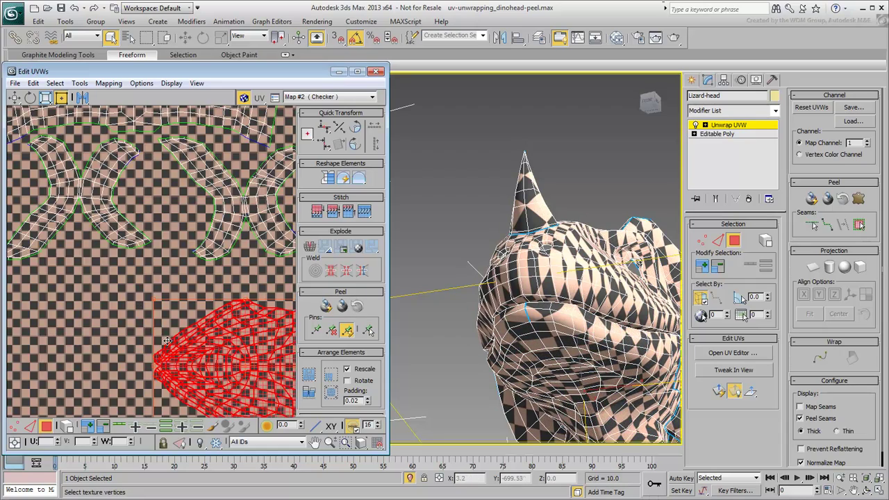
{"action": "scroll", "coordinate": [157, 375], "scroll_direction": "up", "scroll_amount": 2}
{"action": "scroll", "coordinate": [154, 373], "scroll_direction": "up", "scroll_amount": 2}
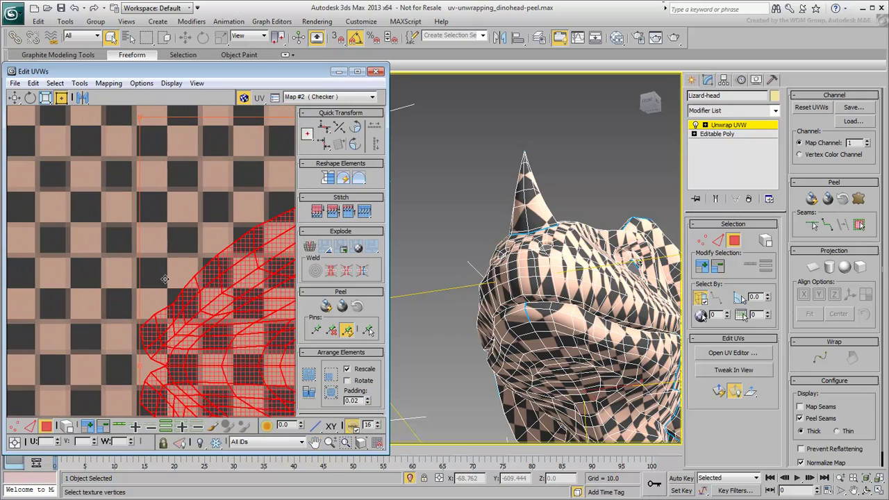
{"action": "scroll", "coordinate": [144, 308], "scroll_direction": "up", "scroll_amount": 2}
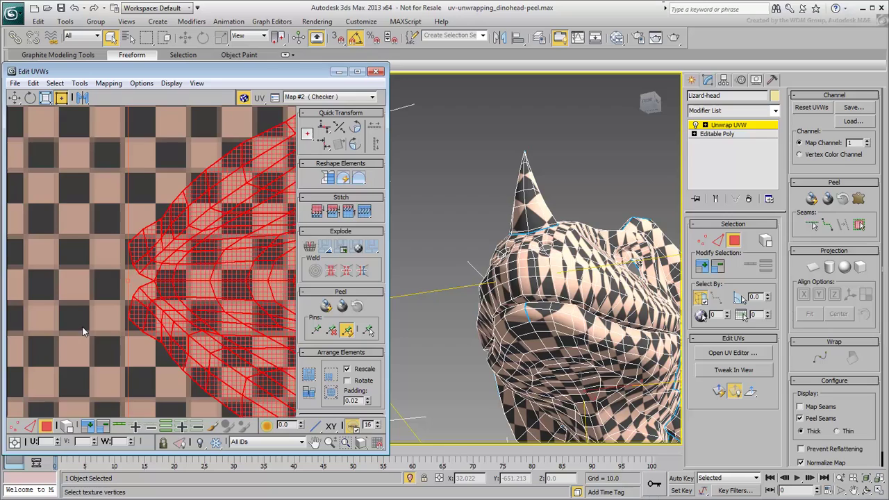
{"action": "scroll", "coordinate": [77, 345], "scroll_direction": "down", "scroll_amount": 4}
{"action": "scroll", "coordinate": [105, 340], "scroll_direction": "down", "scroll_amount": 2}
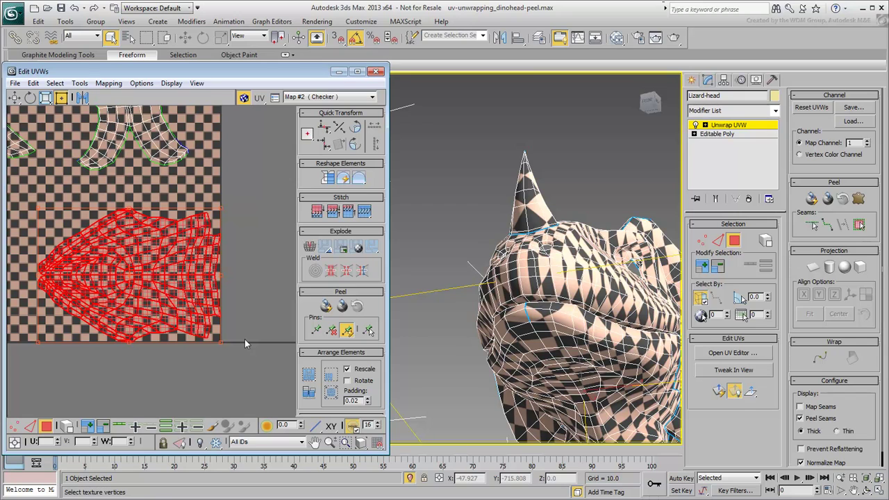
{"action": "middle_click_drag", "start_coordinate": [239, 286], "coordinate": [228, 321]}
{"action": "scroll", "coordinate": [214, 303], "scroll_direction": "down", "scroll_amount": 3}
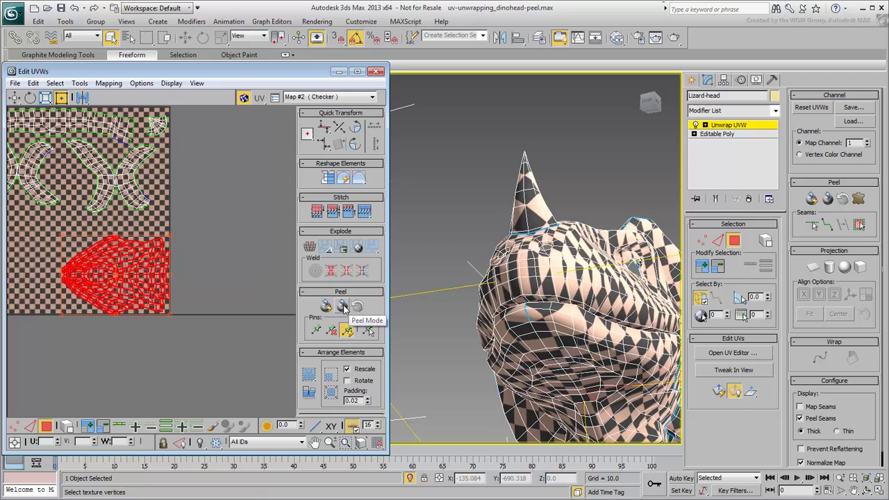
Turn on Peel mode and move the whole lower jaw shell outside the texture tile to its right
{"action": "left_click", "coordinate": [344, 307]}
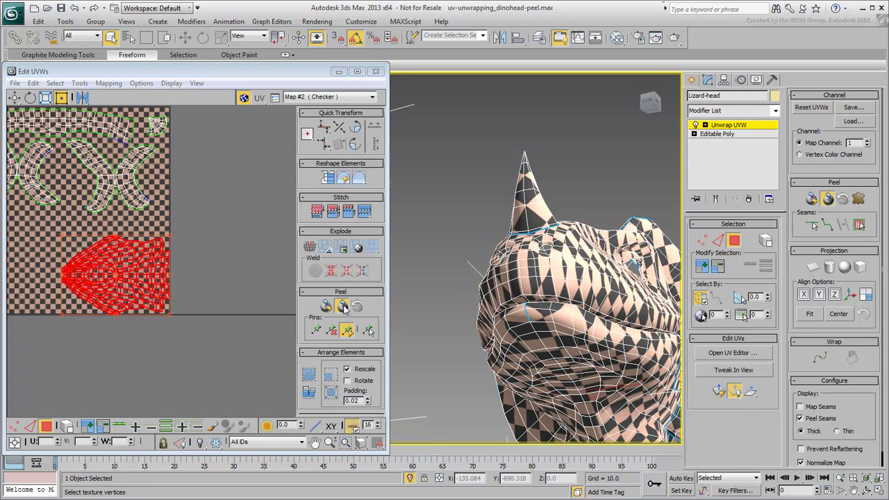
{"action": "left_click_drag", "start_coordinate": [142, 297], "coordinate": [264, 288]}
{"action": "middle_click_drag", "start_coordinate": [264, 288], "coordinate": [148, 305]}
{"action": "left_click_drag", "start_coordinate": [164, 295], "coordinate": [200, 290]}
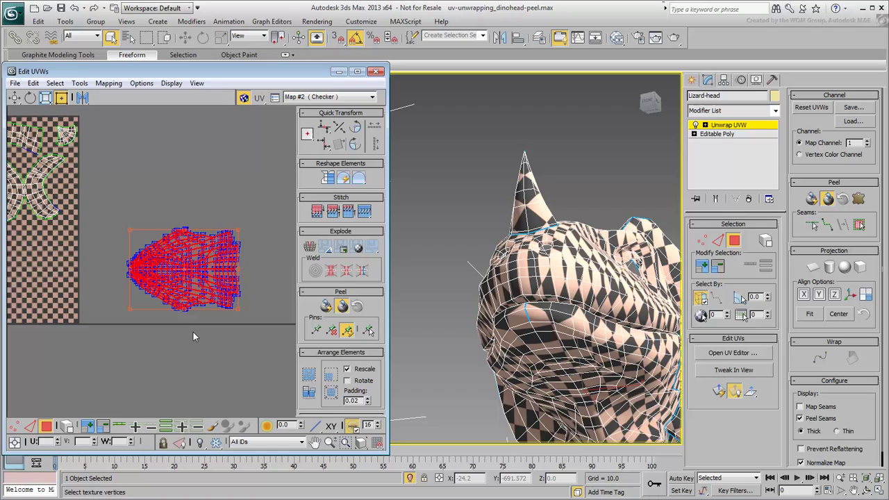
Switch to vertex mode with the Move tool, unpin all vertices of the jaw shell and clear the selection
{"action": "left_click", "coordinate": [347, 332]}
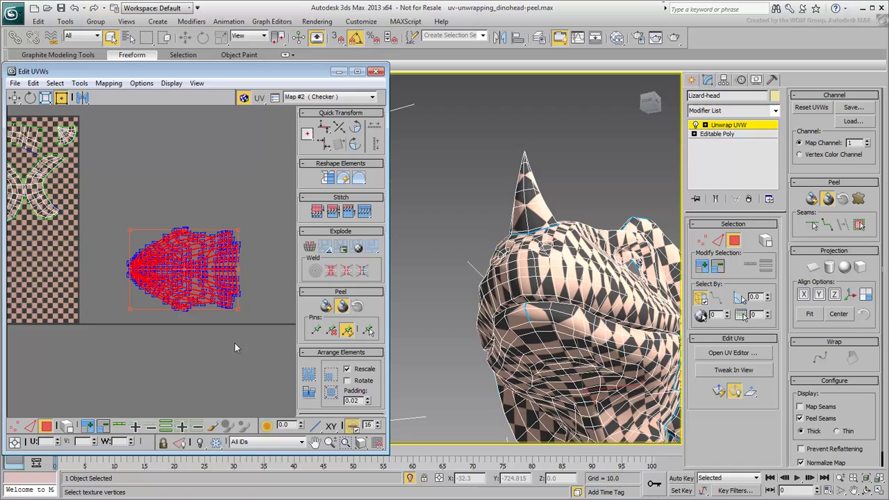
{"action": "left_click", "coordinate": [14, 426]}
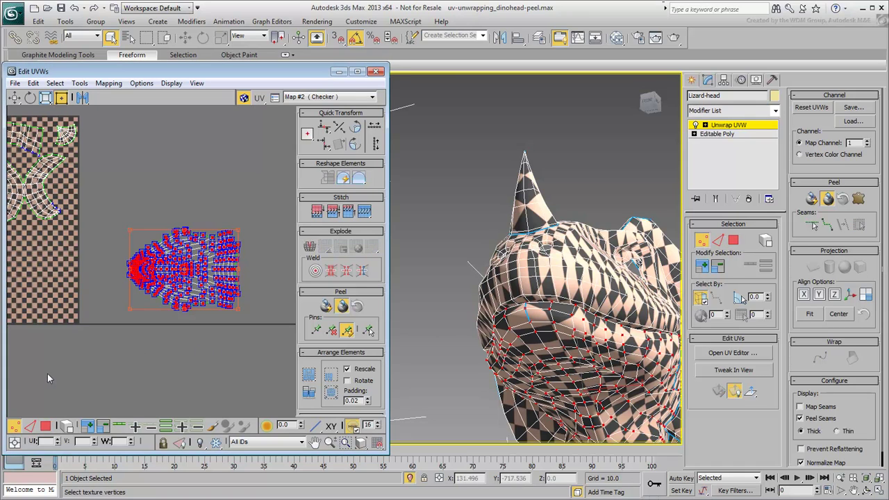
{"action": "left_click", "coordinate": [14, 97]}
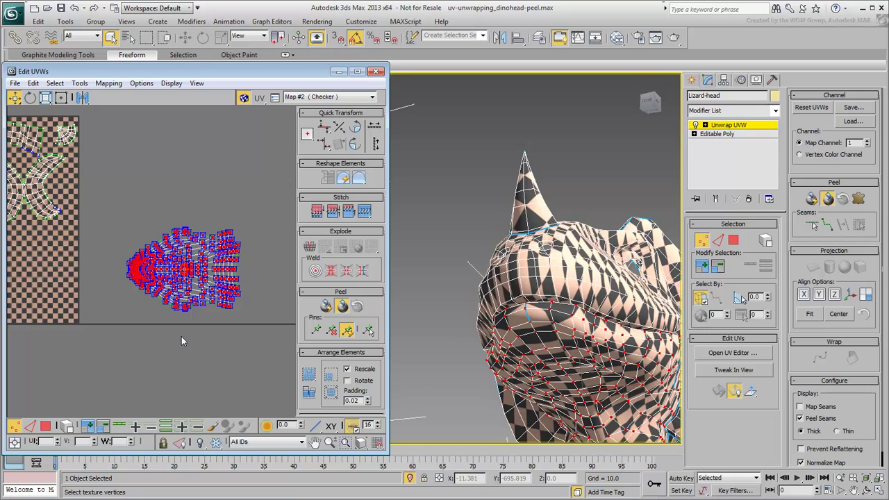
{"action": "left_click", "coordinate": [332, 332]}
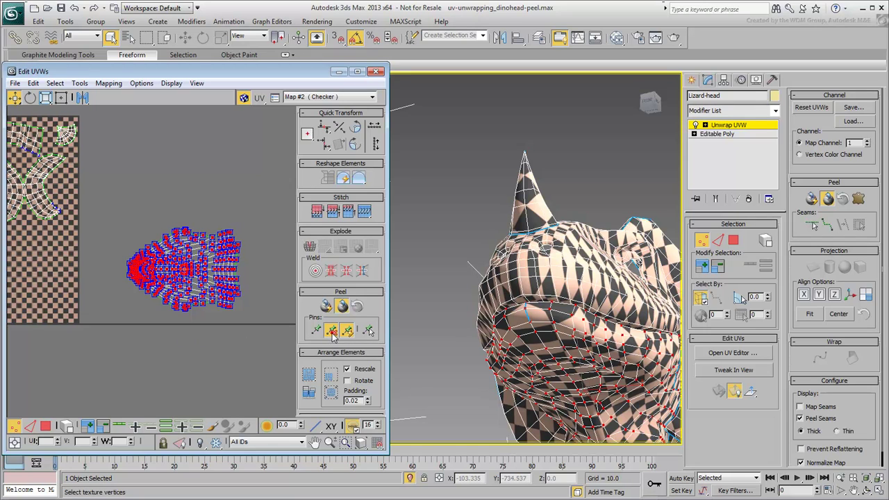
{"action": "left_click", "coordinate": [200, 344]}
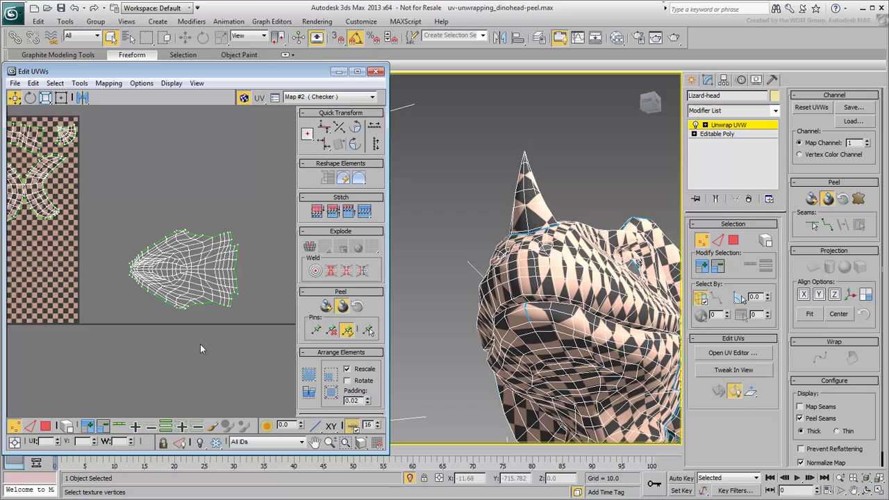
Pull four border vertices near the jaw shell's corners outward to pin them, and readjust their positions to even out the mesh
{"action": "scroll", "coordinate": [196, 318], "scroll_direction": "up", "scroll_amount": 3}
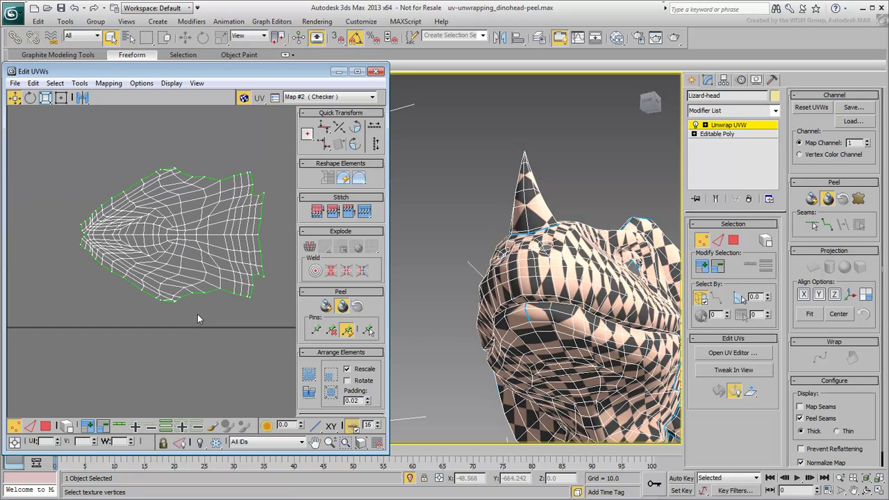
{"action": "middle_click_drag", "start_coordinate": [197, 314], "coordinate": [178, 330]}
{"action": "left_click_drag", "start_coordinate": [61, 276], "coordinate": [34, 300]}
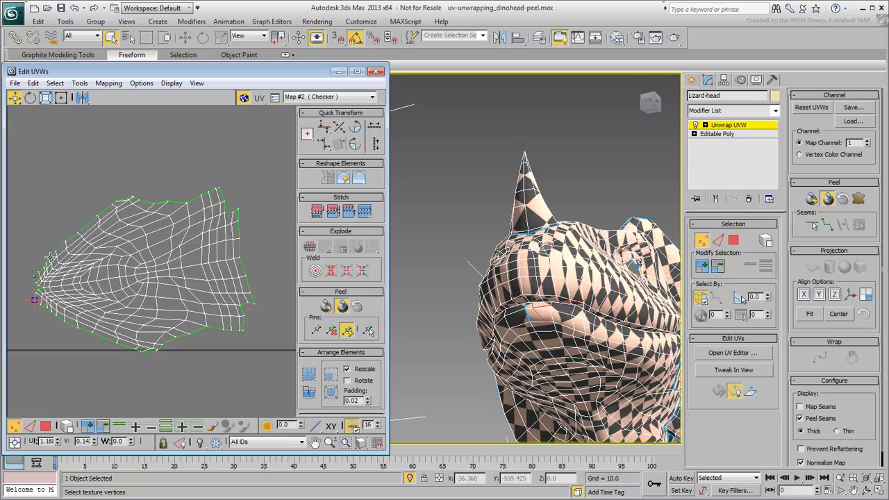
{"action": "left_click_drag", "start_coordinate": [47, 259], "coordinate": [25, 212]}
{"action": "left_click_drag", "start_coordinate": [236, 223], "coordinate": [259, 313]}
{"action": "left_click_drag", "start_coordinate": [216, 162], "coordinate": [253, 126]}
{"action": "scroll", "coordinate": [160, 264], "scroll_direction": "down", "scroll_amount": 3}
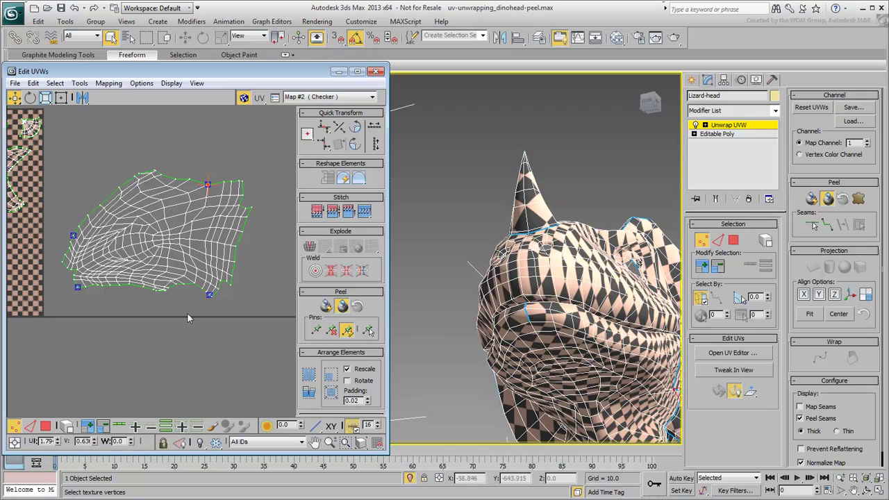
{"action": "mouse_move", "coordinate": [206, 182]}
{"action": "left_mouse_down"}
{"action": "mouse_move", "coordinate": [199, 208]}
{"action": "mouse_move", "coordinate": [203, 190]}
{"action": "left_mouse_up"}
{"action": "left_click_drag", "start_coordinate": [208, 295], "coordinate": [217, 310]}
{"action": "left_click_drag", "start_coordinate": [78, 287], "coordinate": [76, 296]}
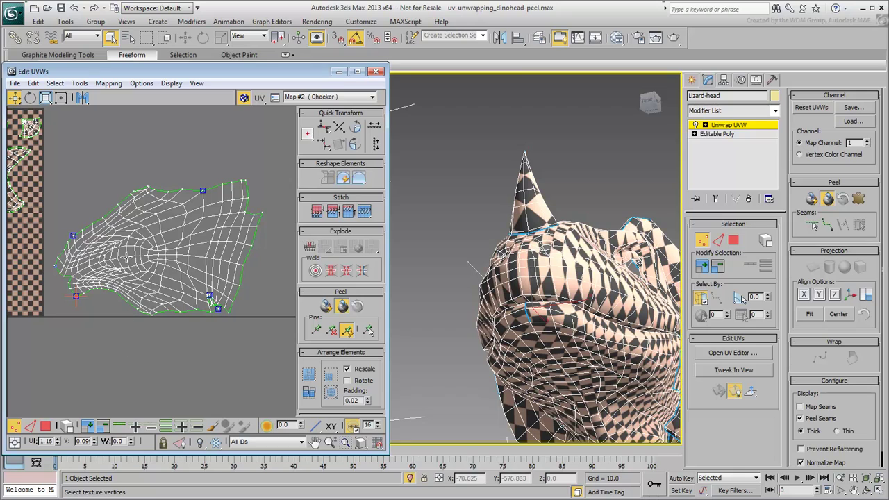
Select the vertex loop along the jaw shell's centerline, pin it and align it into a straight horizontal line
{"action": "left_click", "coordinate": [125, 256]}
{"action": "left_click", "coordinate": [120, 425]}
{"action": "left_click", "coordinate": [316, 330]}
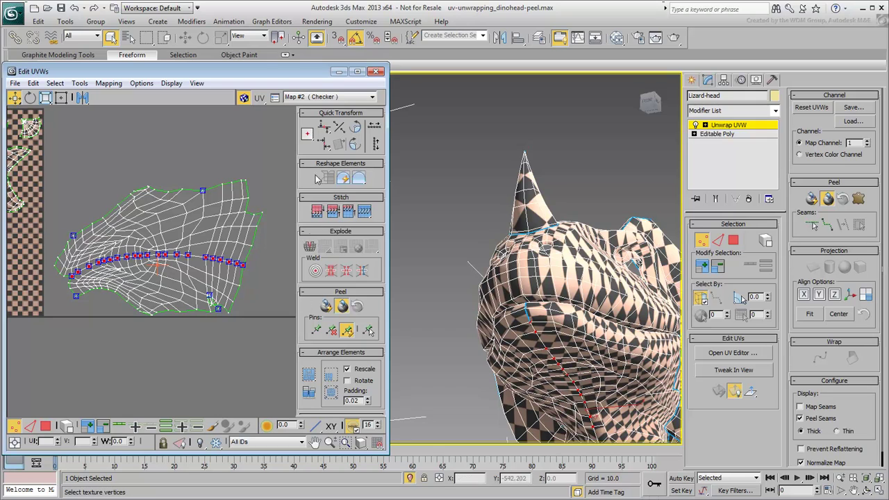
{"action": "left_click", "coordinate": [325, 130]}
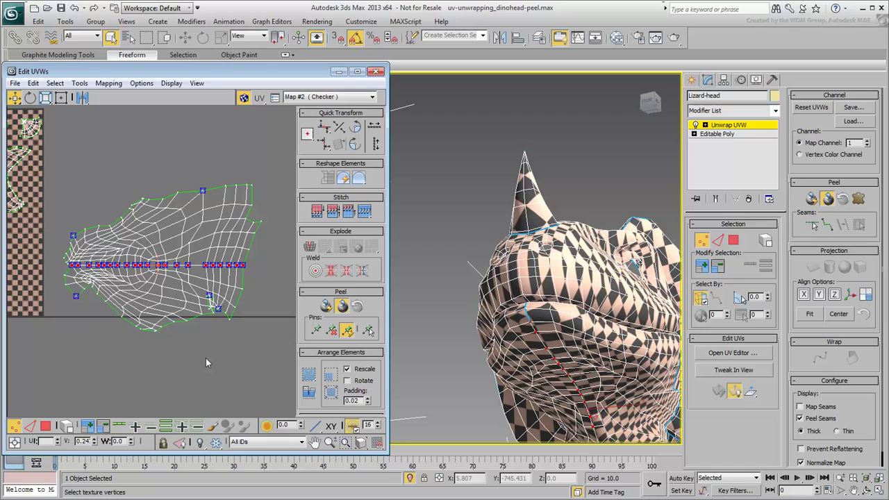
Unpin the jaw shell's vertices above and below the centerline, leaving the centerline pinned, and clear the selection
{"action": "left_click_drag", "start_coordinate": [248, 360], "coordinate": [64, 279]}
{"action": "left_click_drag", "start_coordinate": [277, 157], "coordinate": [58, 248], "text": "ctrl"}
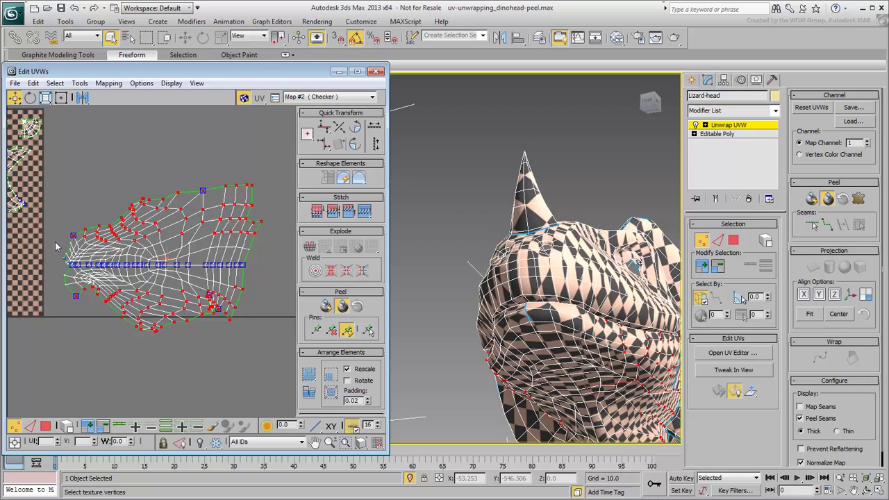
{"action": "left_click", "coordinate": [329, 331]}
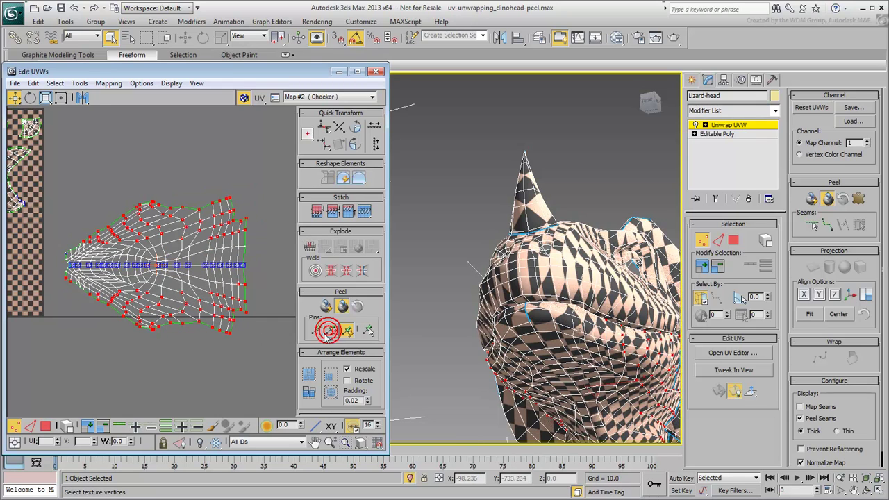
{"action": "left_click", "coordinate": [240, 371]}
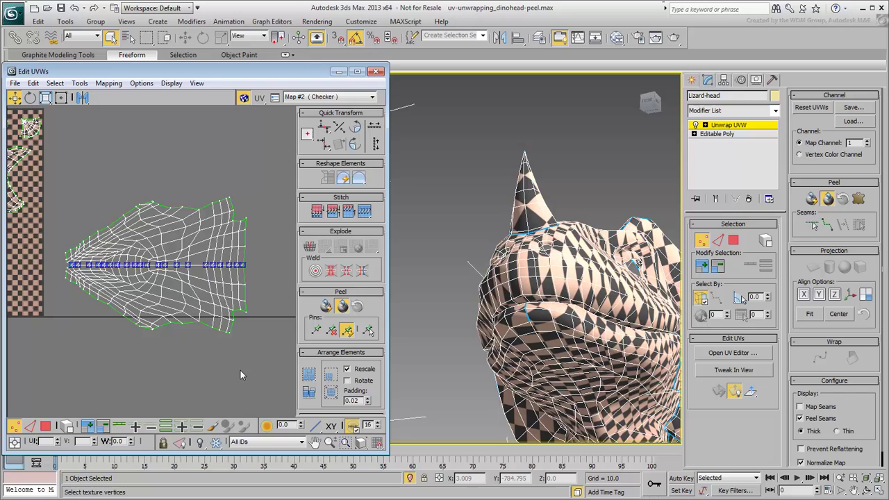
Pull the two outer lip vertices on either side of the split outward to open up the compressed lip area
{"action": "middle_click_drag", "start_coordinate": [62, 262], "coordinate": [98, 262]}
{"action": "scroll", "coordinate": [97, 262], "scroll_direction": "up", "scroll_amount": 5}
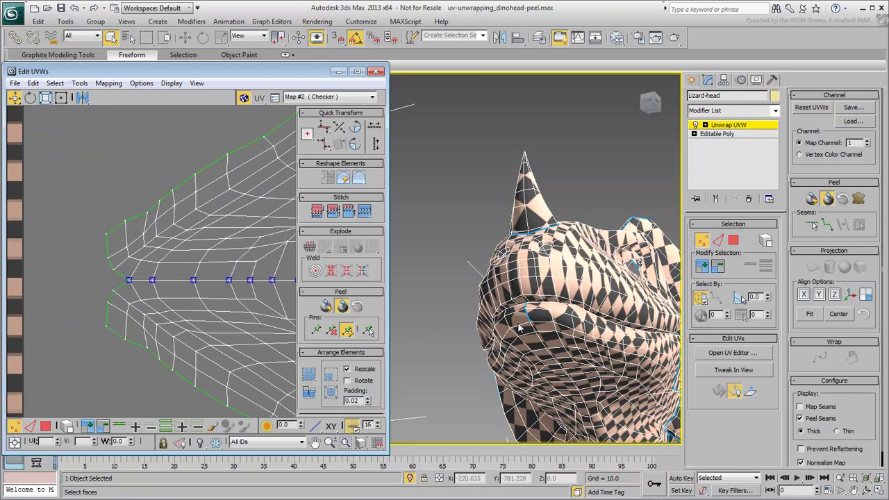
{"action": "middle_click_drag", "start_coordinate": [518, 324], "coordinate": [577, 278], "text": "alt"}
{"action": "left_click", "coordinate": [281, 322]}
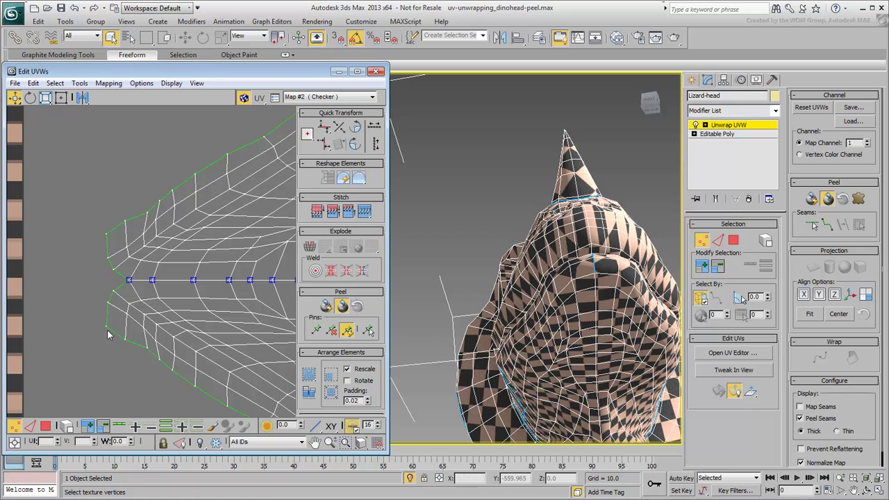
{"action": "left_click_drag", "start_coordinate": [106, 324], "coordinate": [70, 362]}
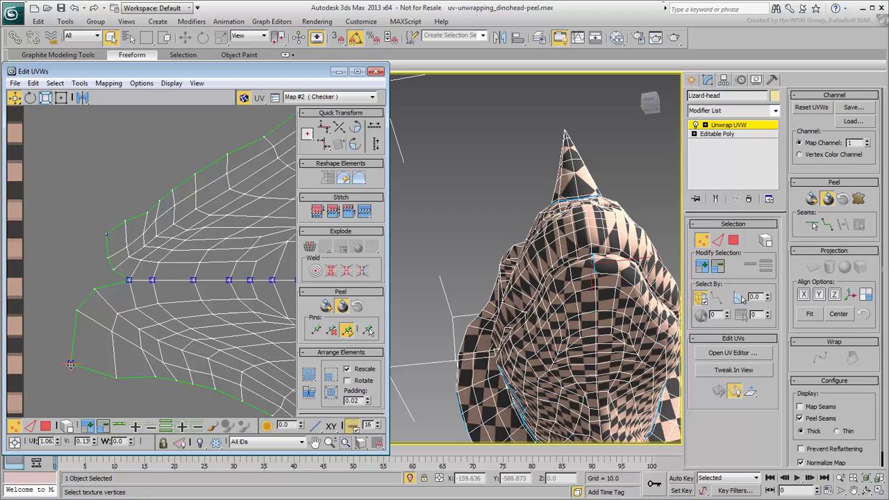
{"action": "left_click_drag", "start_coordinate": [108, 234], "coordinate": [66, 200]}
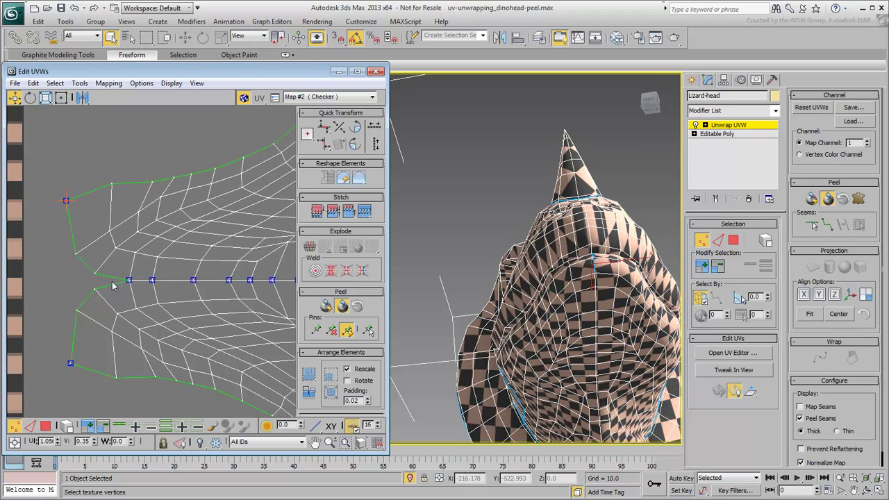
{"action": "mouse_move", "coordinate": [93, 288]}
{"action": "left_mouse_down"}
{"action": "mouse_move", "coordinate": [100, 257]}
{"action": "mouse_move", "coordinate": [94, 289]}
{"action": "left_mouse_up"}
Inspect the checker pattern around the jaw and whole head, and turn off Peel mode
{"action": "middle_click_drag", "start_coordinate": [622, 323], "coordinate": [576, 329], "text": "alt"}
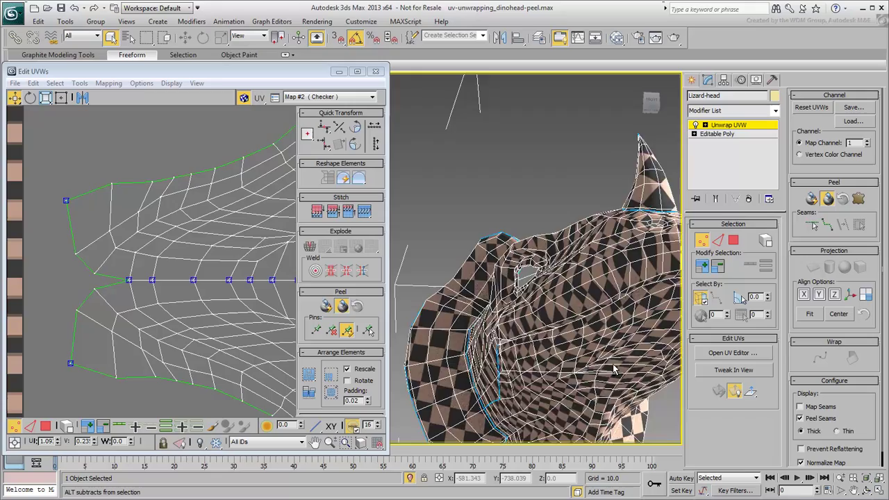
{"action": "middle_click_drag", "start_coordinate": [614, 371], "coordinate": [545, 321], "text": "alt"}
{"action": "scroll", "coordinate": [194, 306], "scroll_direction": "down", "scroll_amount": 5}
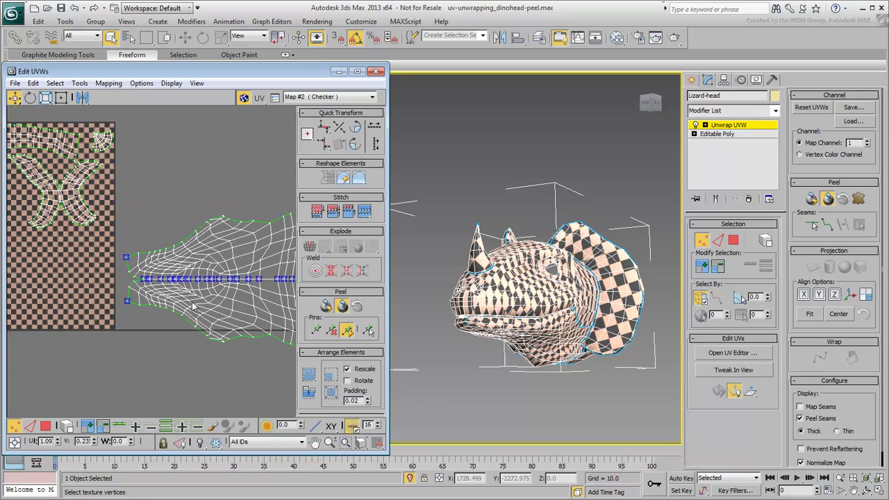
{"action": "middle_click_drag", "start_coordinate": [193, 306], "coordinate": [127, 318]}
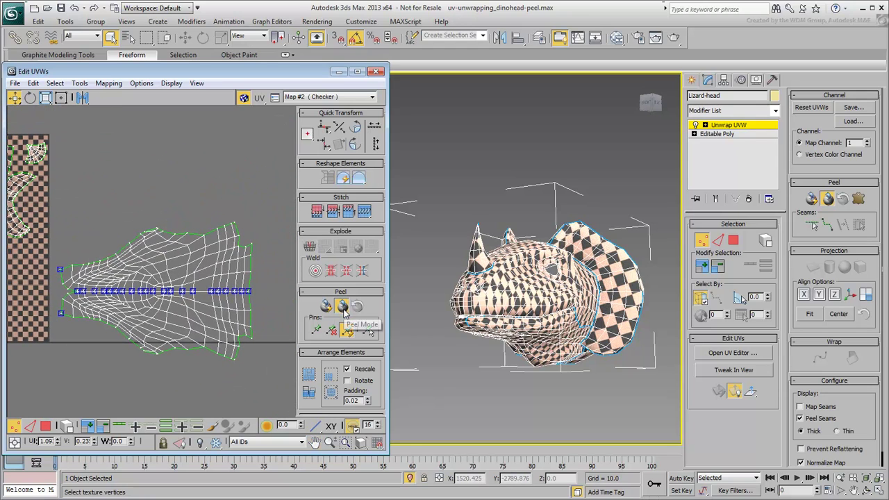
{"action": "left_click", "coordinate": [342, 306]}
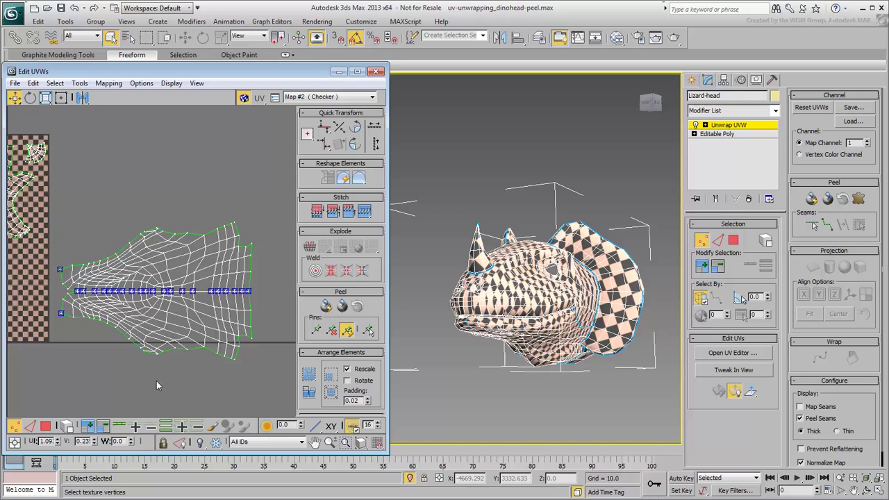
In face mode with the Freeform tool, fit the jaw shell into the tile's lower-right area, scaled down and rotated 90 degrees, lip downward
{"action": "left_click", "coordinate": [45, 426]}
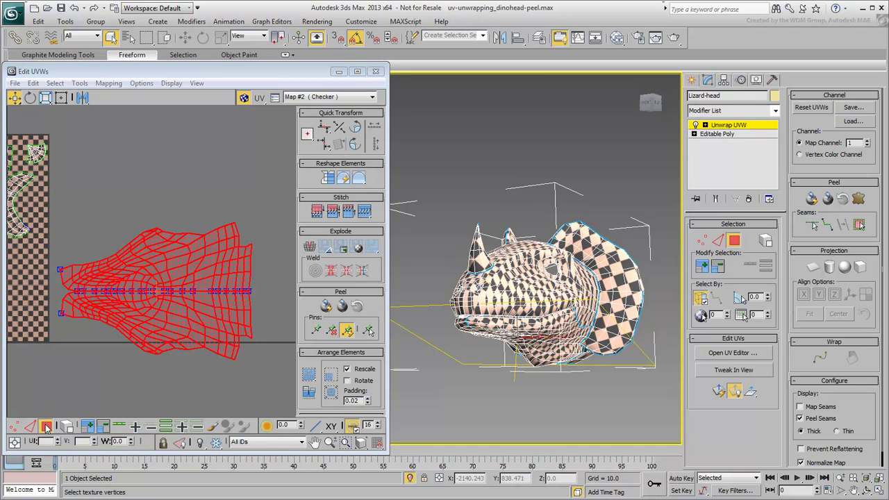
{"action": "left_click", "coordinate": [61, 98]}
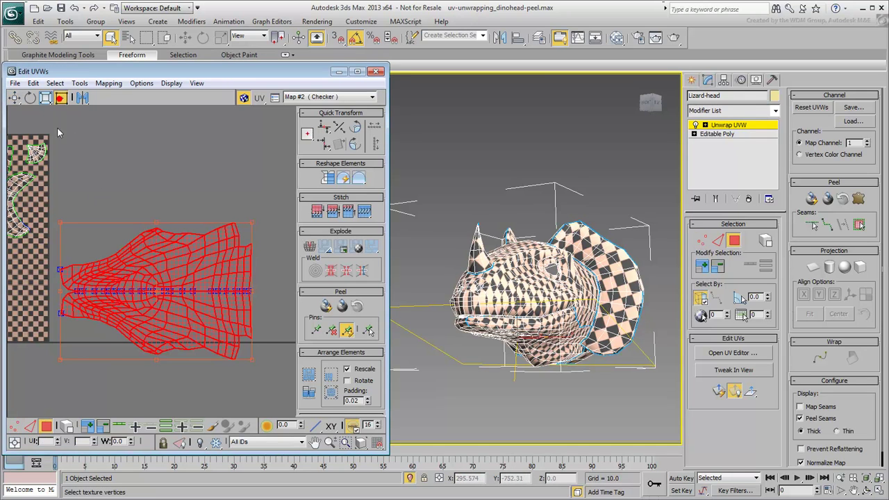
{"action": "scroll", "coordinate": [198, 233], "scroll_direction": "down", "scroll_amount": 3}
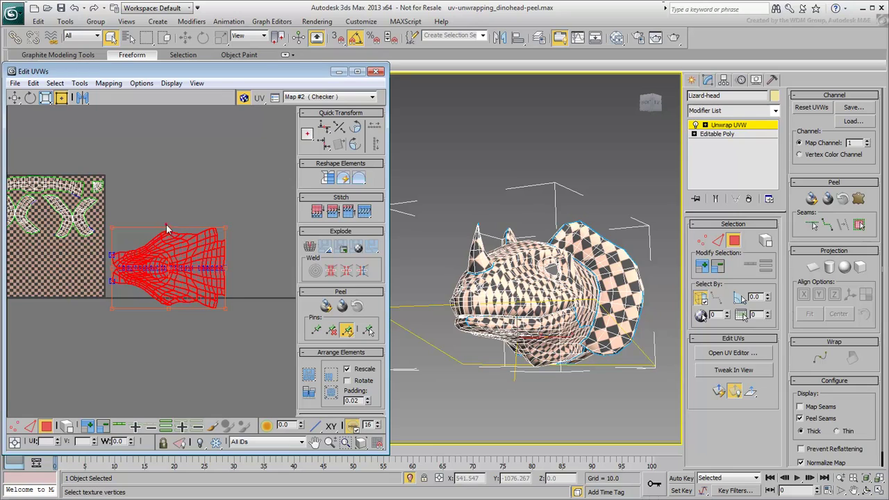
{"action": "left_click_drag", "start_coordinate": [166, 226], "coordinate": [74, 277]}
{"action": "scroll", "coordinate": [68, 282], "scroll_direction": "up", "scroll_amount": 4}
{"action": "left_click_drag", "start_coordinate": [129, 286], "coordinate": [144, 270]}
{"action": "left_click_drag", "start_coordinate": [53, 323], "coordinate": [56, 318], "text": "ctrl"}
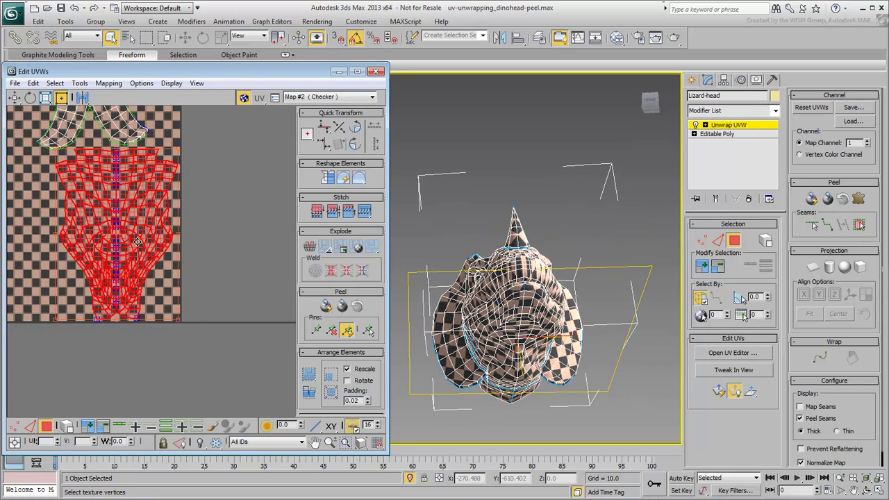
{"action": "left_click_drag", "start_coordinate": [137, 241], "coordinate": [131, 243]}
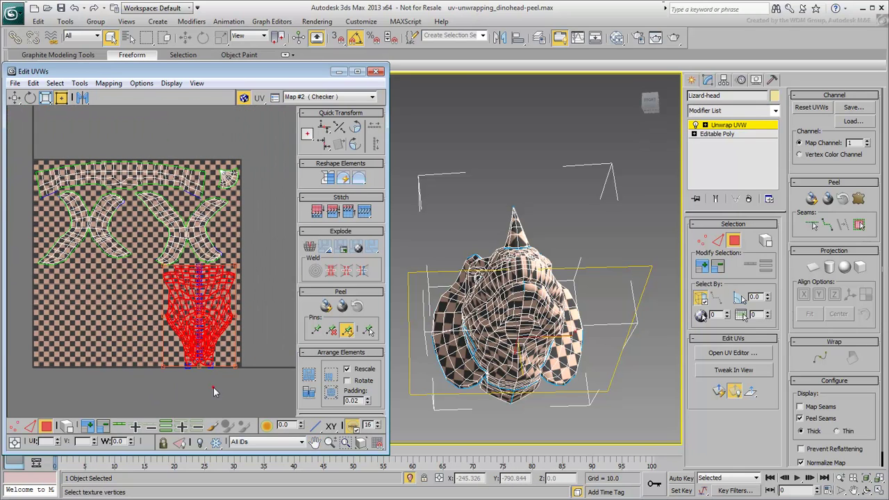
Clear the current selection, select the main head faces bounded by the peel seams, and peel them into their own shell
{"action": "left_click", "coordinate": [214, 388]}
{"action": "left_click_drag", "start_coordinate": [248, 392], "coordinate": [154, 245]}
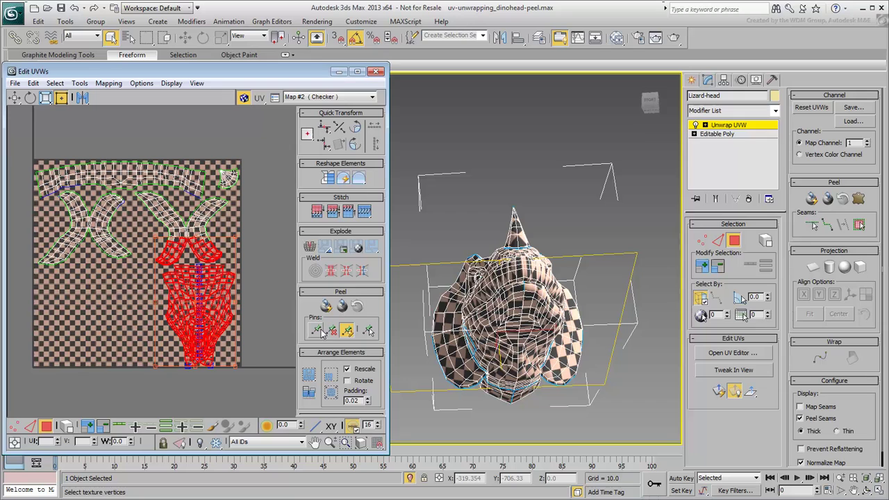
{"action": "left_click", "coordinate": [221, 394]}
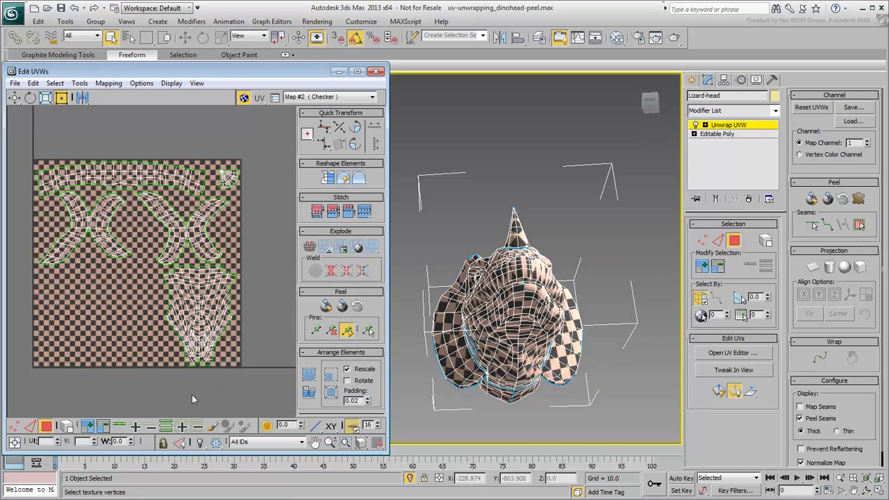
{"action": "middle_click_drag", "start_coordinate": [583, 327], "coordinate": [497, 350], "text": "alt"}
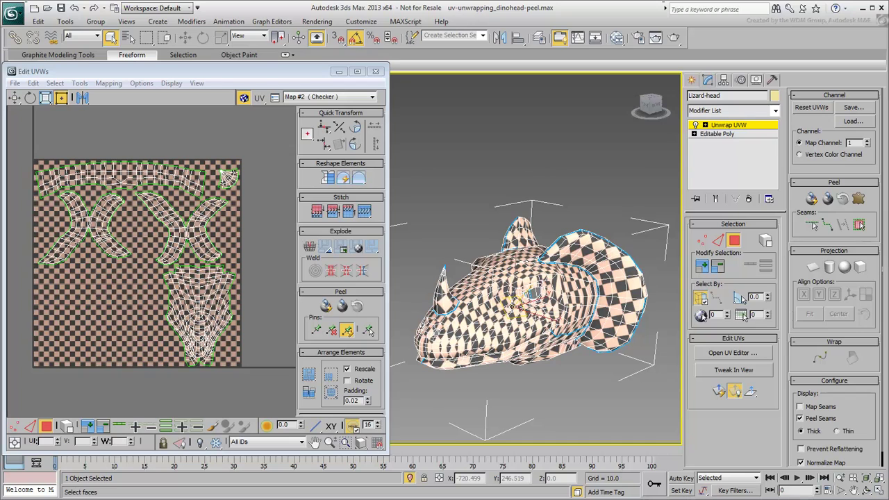
{"action": "left_click", "coordinate": [859, 225]}
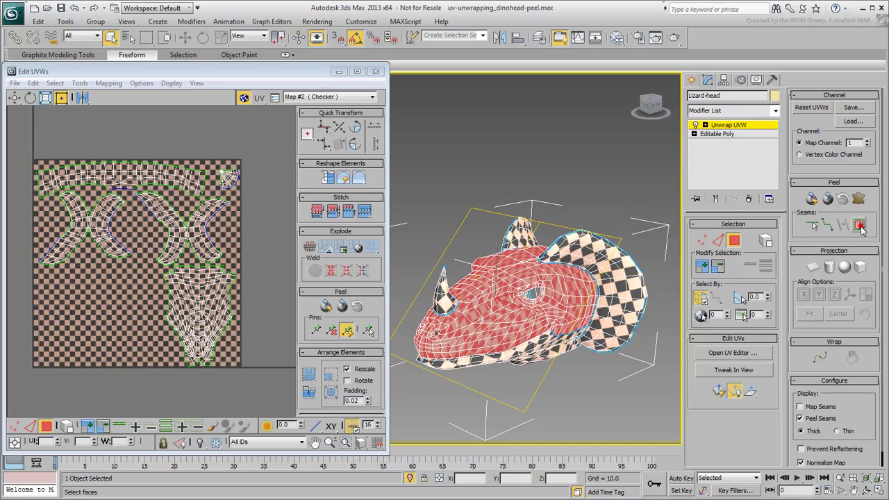
{"action": "scroll", "coordinate": [224, 300], "scroll_direction": "down", "scroll_amount": 5}
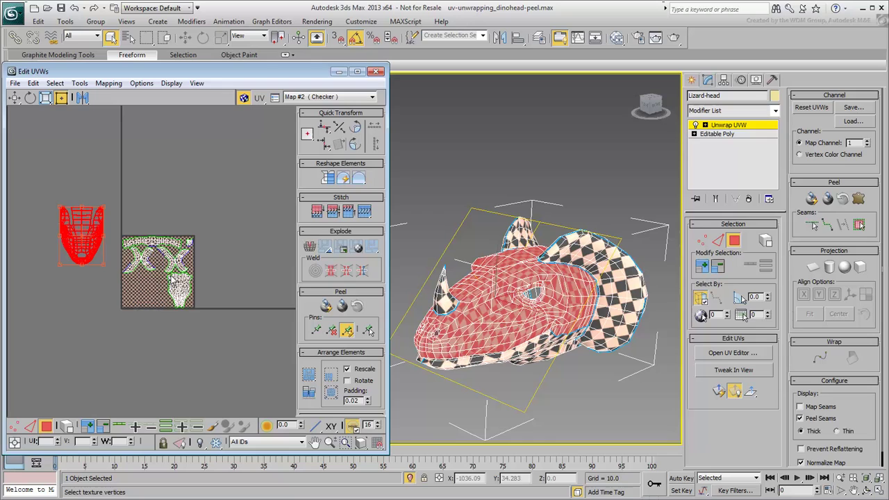
{"action": "middle_click_drag", "start_coordinate": [190, 283], "coordinate": [188, 295]}
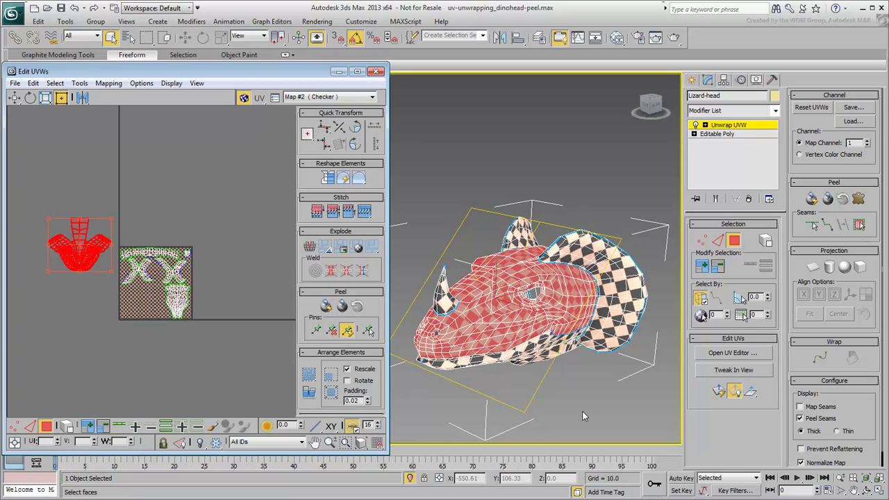
Turn off selected-face shading and examine the checker pattern around the snout, lips and underside of the head
{"action": "key", "text": "F2"}
{"action": "middle_click_drag", "start_coordinate": [478, 390], "coordinate": [528, 394], "text": "alt"}
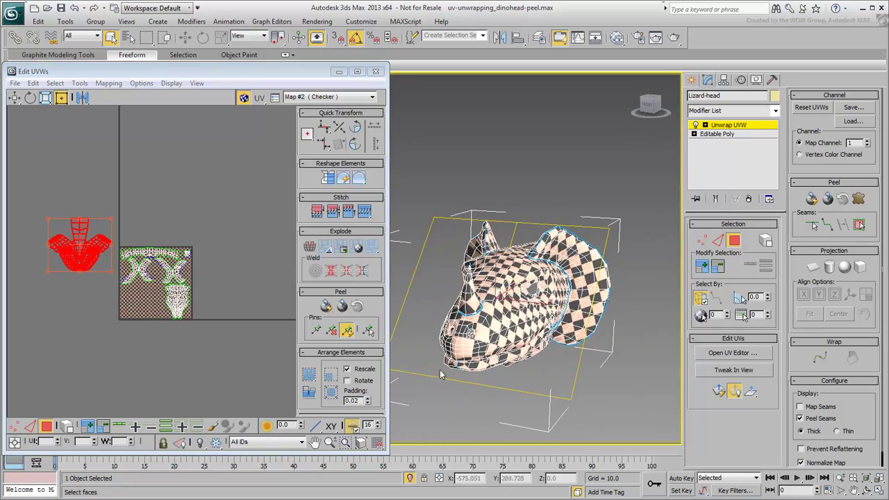
{"action": "middle_click_drag", "start_coordinate": [440, 373], "coordinate": [440, 306], "text": "ctrl+alt"}
{"action": "middle_click_drag", "start_coordinate": [532, 262], "coordinate": [532, 292], "text": "ctrl+alt"}
{"action": "middle_click_drag", "start_coordinate": [486, 389], "coordinate": [490, 346], "text": "alt"}
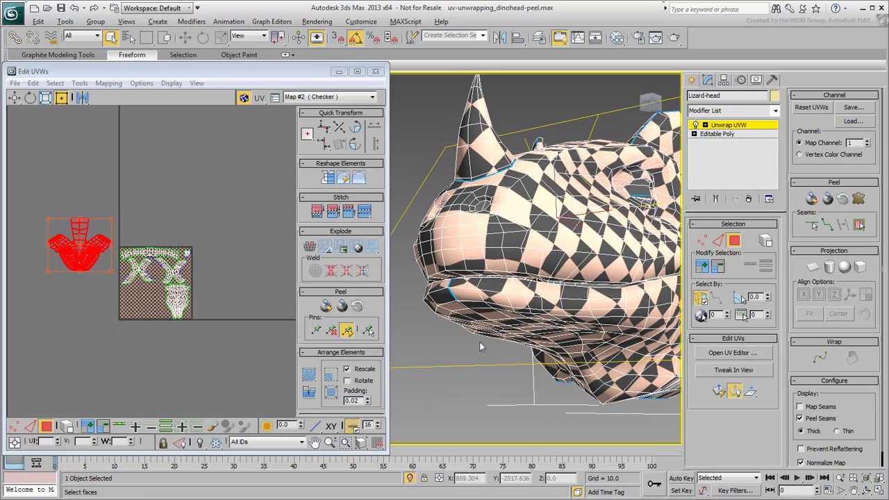
{"action": "middle_click_drag", "start_coordinate": [533, 376], "coordinate": [494, 351], "text": "alt"}
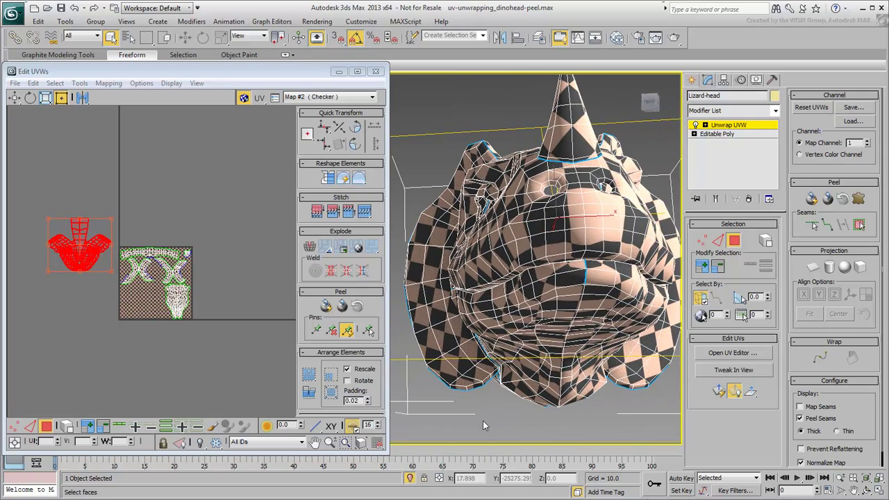
In edge mode, add a short peel seam at the front center of the upper lip, and return to face mode
{"action": "left_click", "coordinate": [718, 239]}
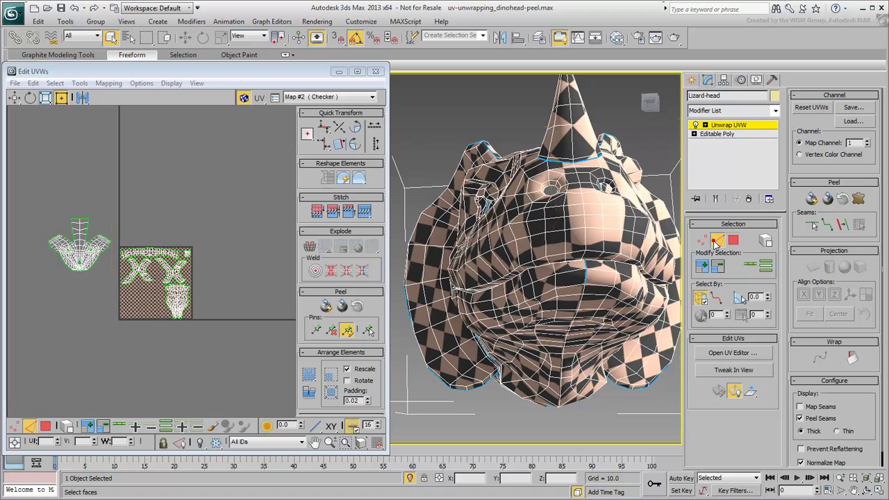
{"action": "middle_click_drag", "start_coordinate": [584, 285], "coordinate": [544, 317], "text": "alt"}
{"action": "left_click", "coordinate": [571, 219]}
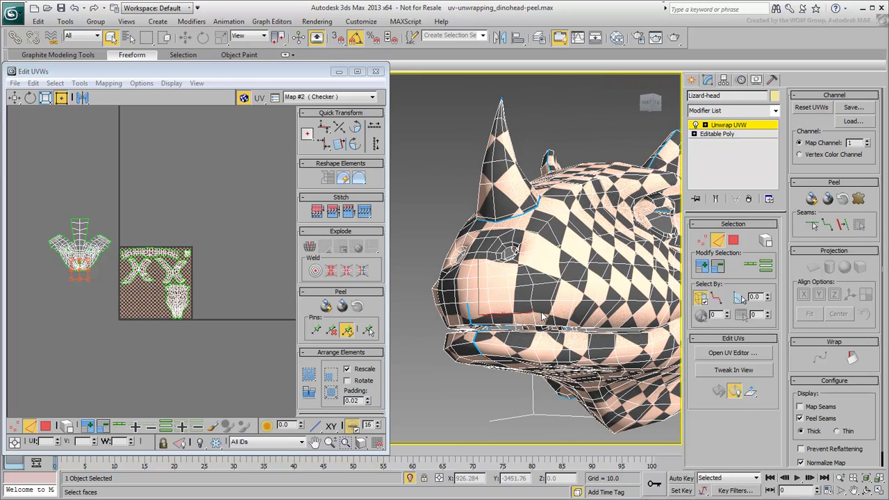
{"action": "left_click", "coordinate": [734, 240]}
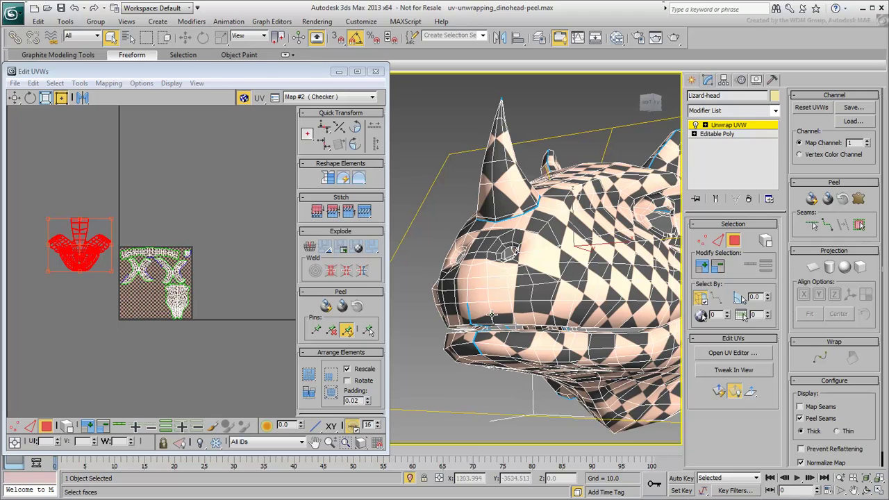
Reset the head shell's peel and re-peel it in Peel mode with the new upper lip seam
{"action": "left_click", "coordinate": [356, 307]}
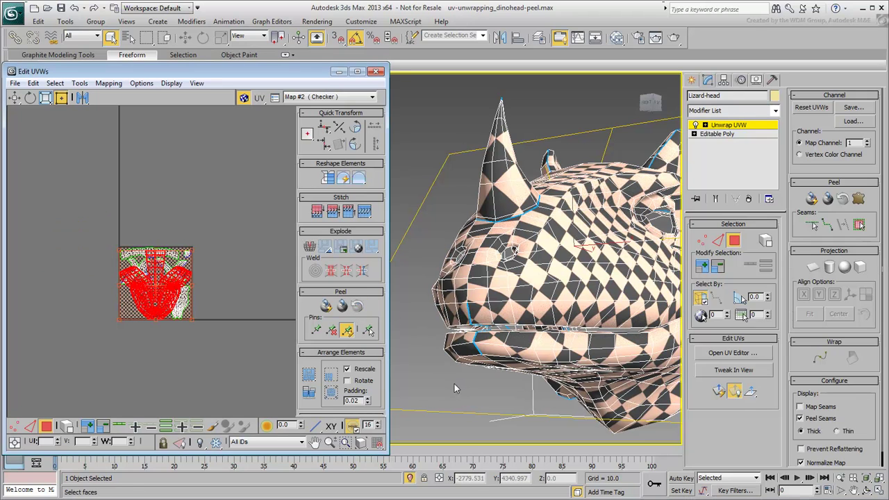
{"action": "left_click", "coordinate": [342, 306]}
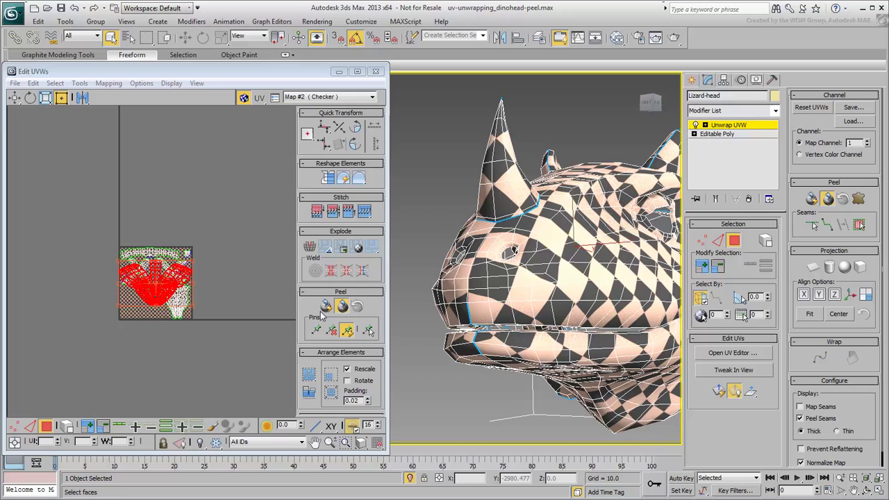
{"action": "scroll", "coordinate": [149, 303], "scroll_direction": "up", "scroll_amount": 5}
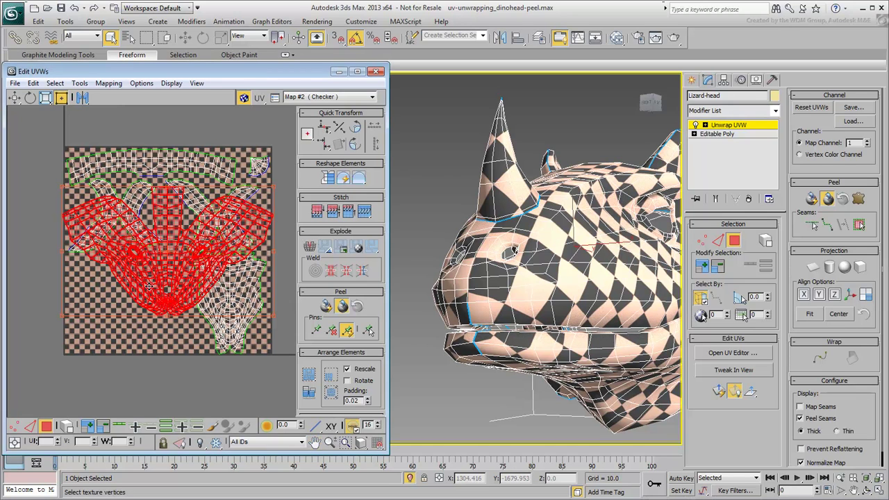
Move the peeled head shell out of the texture tile into the empty space beside it, and turn off Peel mode
{"action": "scroll", "coordinate": [148, 285], "scroll_direction": "down", "scroll_amount": 4}
{"action": "left_click_drag", "start_coordinate": [182, 275], "coordinate": [72, 303]}
{"action": "middle_click_drag", "start_coordinate": [135, 335], "coordinate": [173, 341]}
{"action": "scroll", "coordinate": [127, 336], "scroll_direction": "up", "scroll_amount": 4}
{"action": "middle_click_drag", "start_coordinate": [98, 341], "coordinate": [134, 359]}
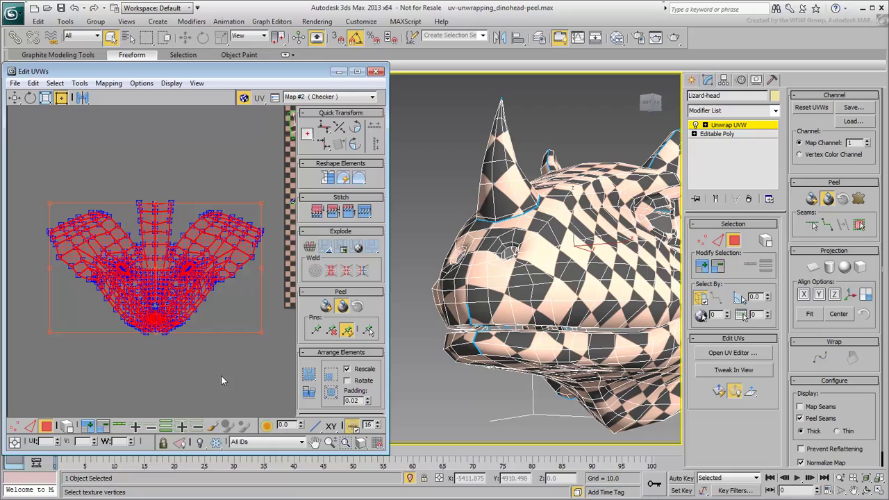
{"action": "left_click", "coordinate": [342, 307]}
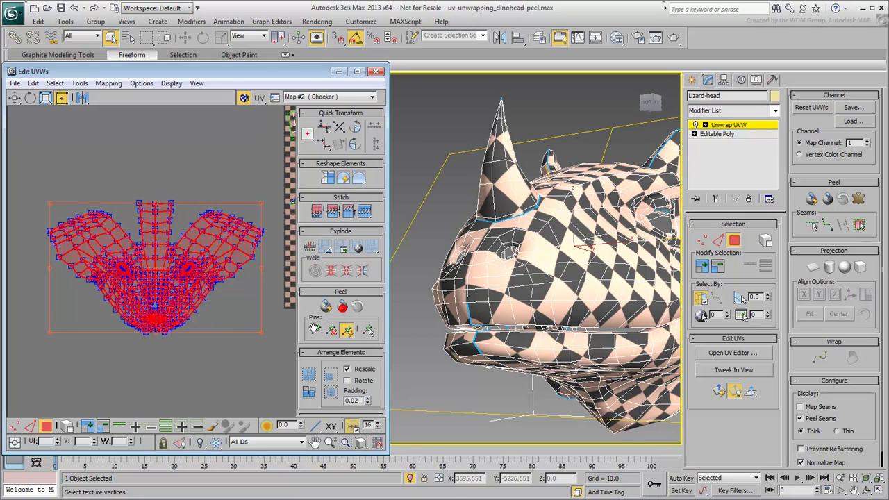
In vertex mode, unpin all of the head shell's vertices and clear the selection
{"action": "left_click", "coordinate": [13, 426]}
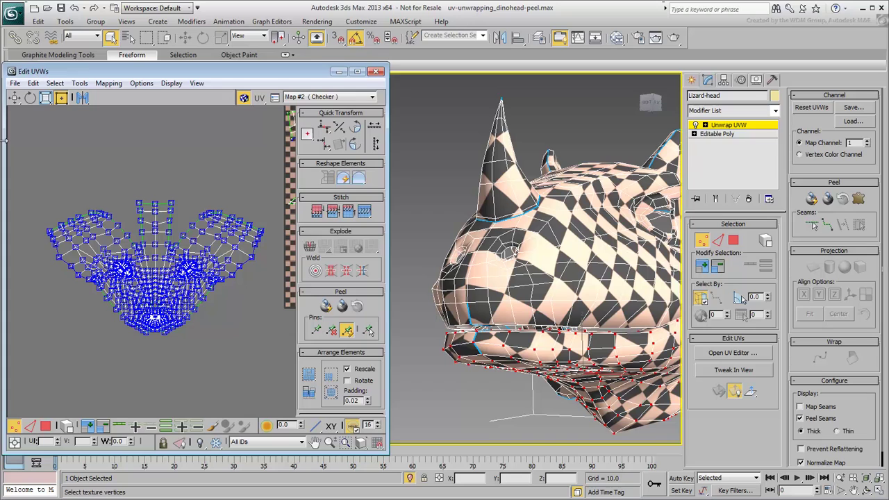
{"action": "left_click", "coordinate": [14, 97]}
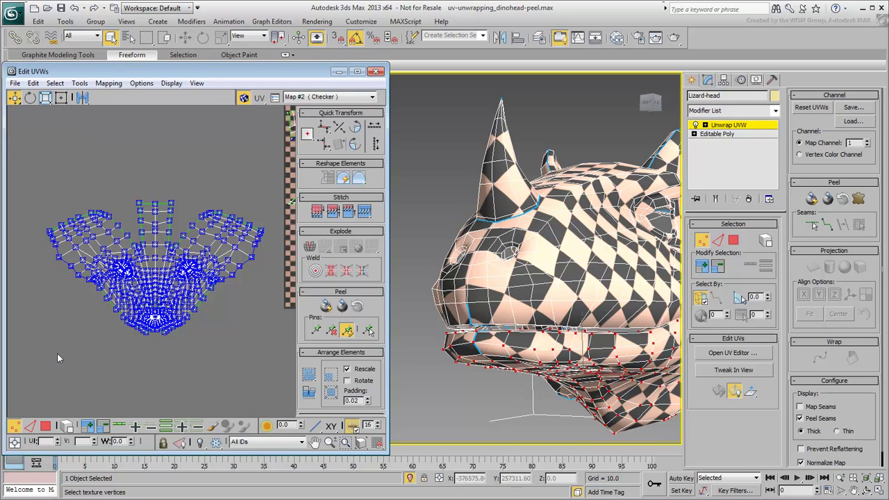
{"action": "left_click_drag", "start_coordinate": [32, 364], "coordinate": [271, 179]}
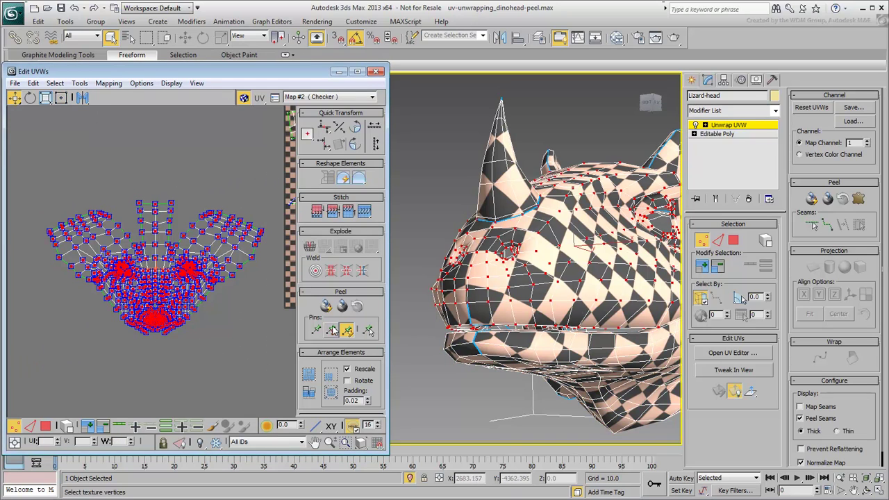
{"action": "left_click", "coordinate": [233, 354]}
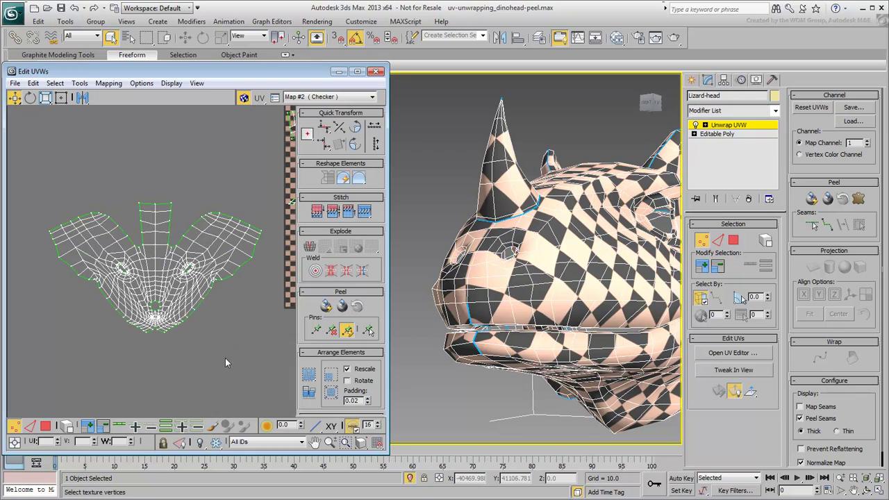
Relax all of the head shell's vertices using Relax By Face Angles, check the pattern without edged faces, and close the Relax Tool
{"action": "left_click_drag", "start_coordinate": [38, 376], "coordinate": [270, 167]}
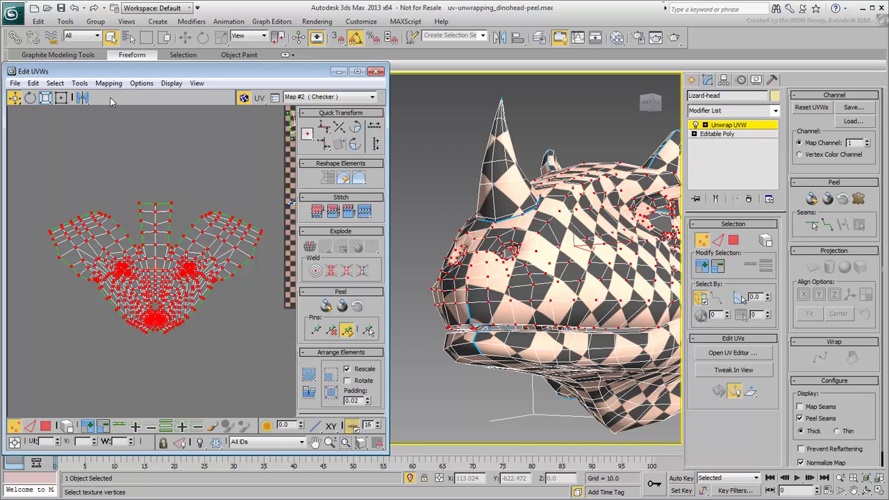
{"action": "left_click", "coordinate": [80, 83]}
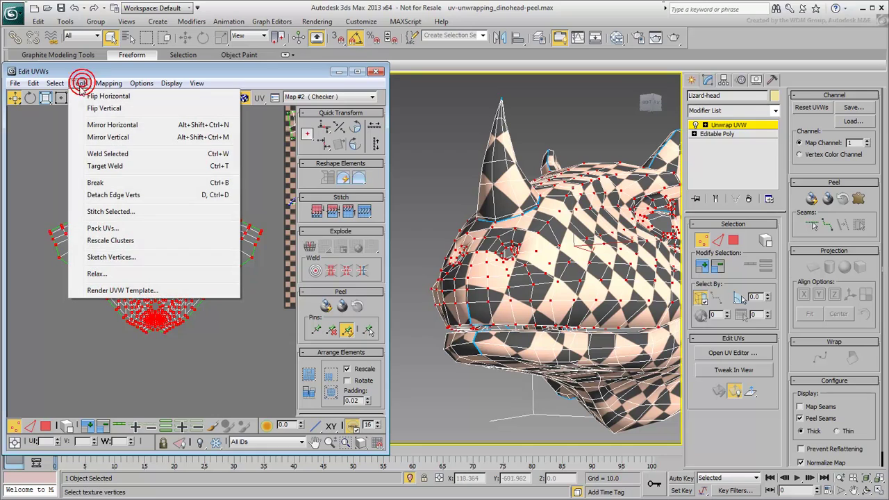
{"action": "left_click", "coordinate": [96, 274]}
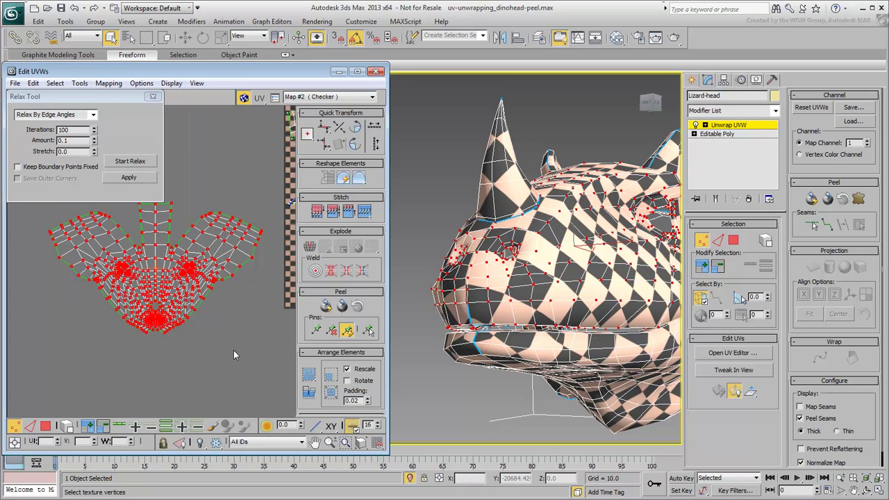
{"action": "left_click", "coordinate": [93, 116]}
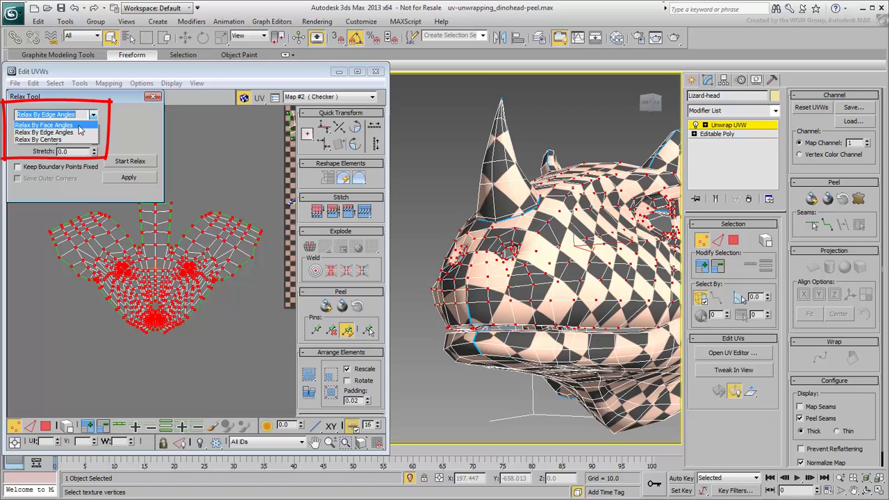
{"action": "left_click", "coordinate": [78, 126]}
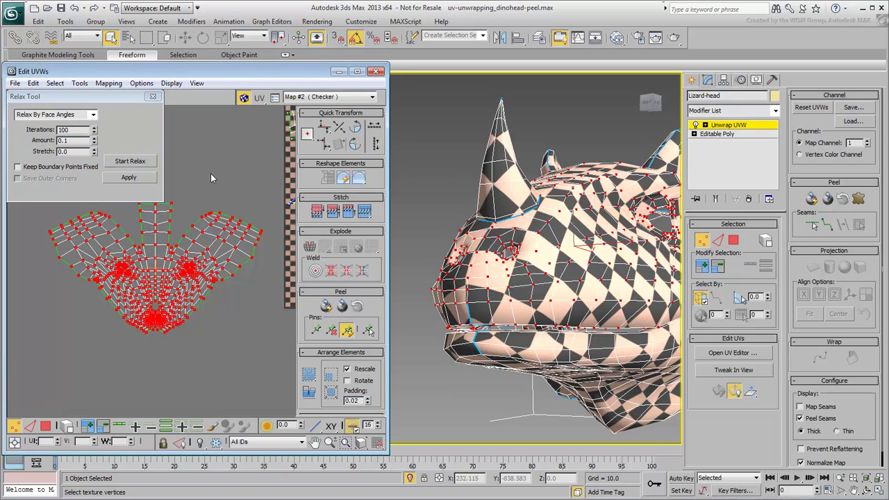
{"action": "left_click", "coordinate": [129, 162]}
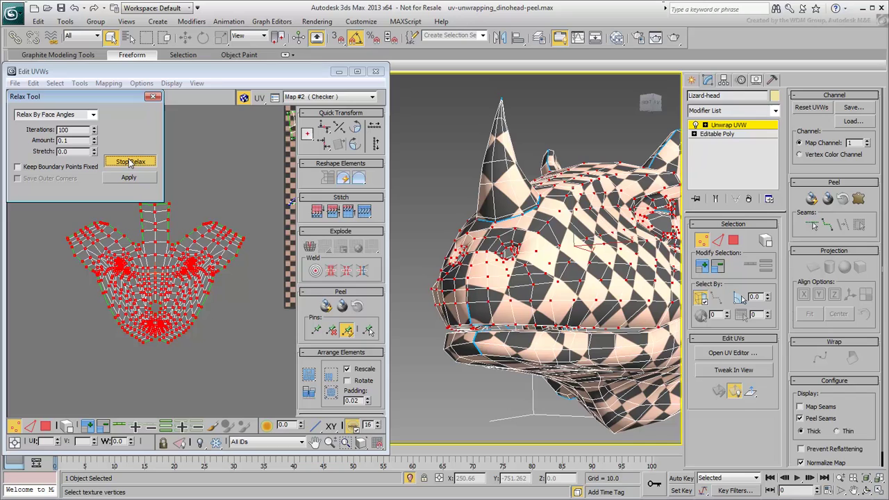
{"action": "left_click", "coordinate": [128, 162]}
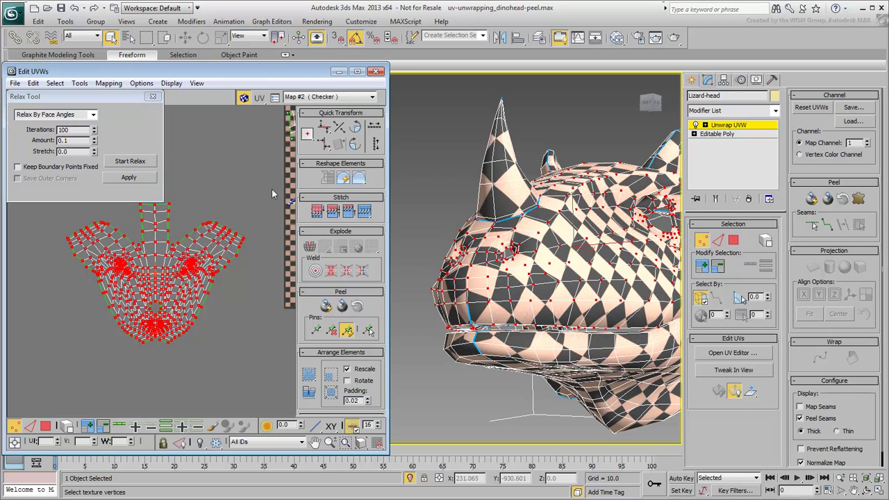
{"action": "middle_click_drag", "start_coordinate": [459, 299], "coordinate": [547, 318], "text": "alt"}
{"action": "key", "text": "F4"}
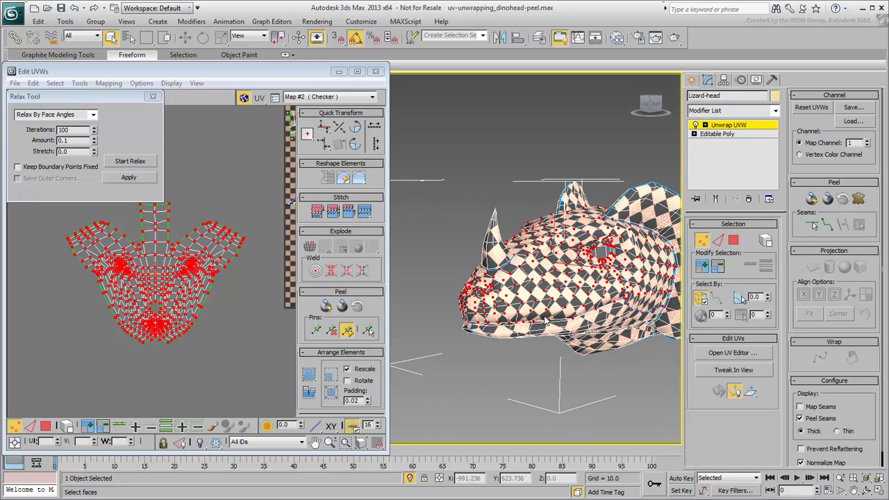
{"action": "left_click", "coordinate": [153, 97]}
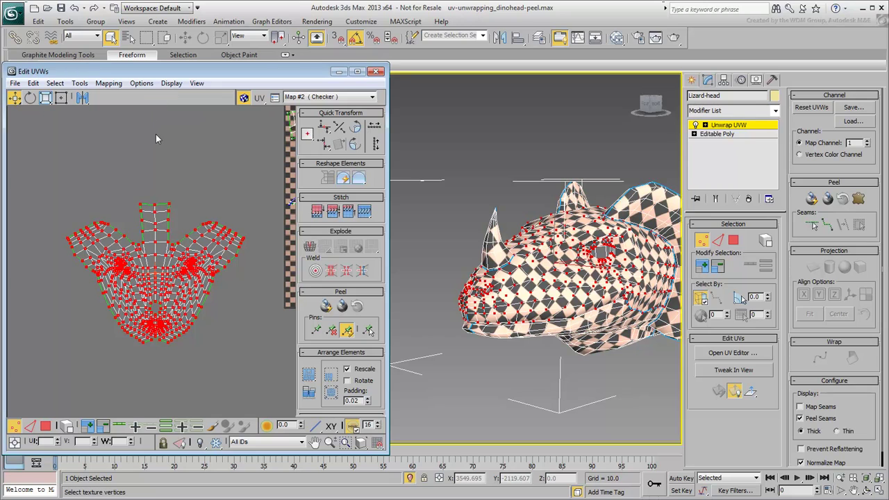
With the Freeform tool, scale the head shell down and fit it into the tile's lower-left area beside the jaw shell
{"action": "left_click", "coordinate": [61, 97]}
{"action": "scroll", "coordinate": [184, 208], "scroll_direction": "down", "scroll_amount": 3}
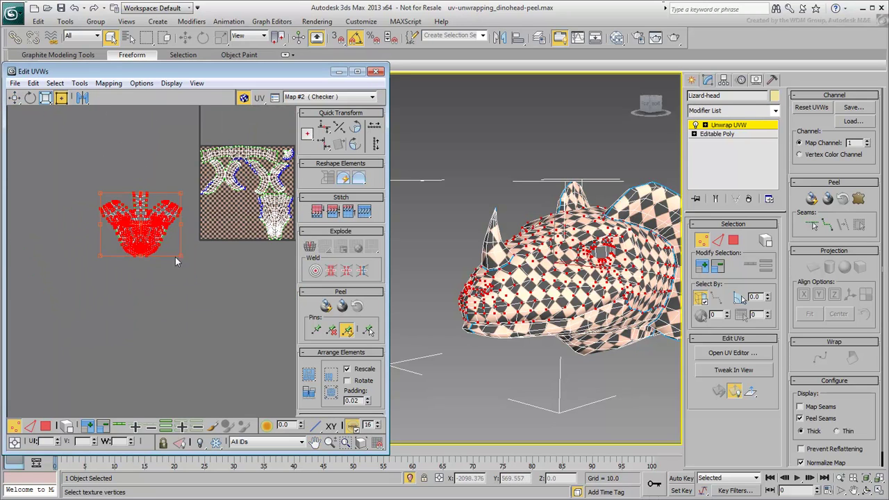
{"action": "left_click_drag", "start_coordinate": [181, 193], "coordinate": [233, 228], "text": "ctrl"}
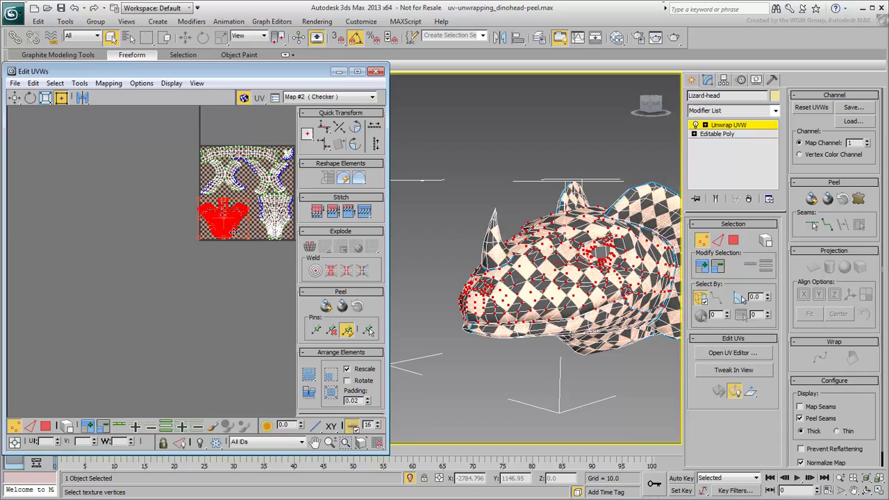
{"action": "scroll", "coordinate": [225, 223], "scroll_direction": "up", "scroll_amount": 3}
{"action": "middle_click_drag", "start_coordinate": [225, 223], "coordinate": [134, 250]}
{"action": "mouse_move", "coordinate": [100, 268]}
{"action": "left_mouse_down"}
{"action": "mouse_move", "coordinate": [105, 276]}
{"action": "mouse_move", "coordinate": [112, 267]}
{"action": "left_mouse_up"}
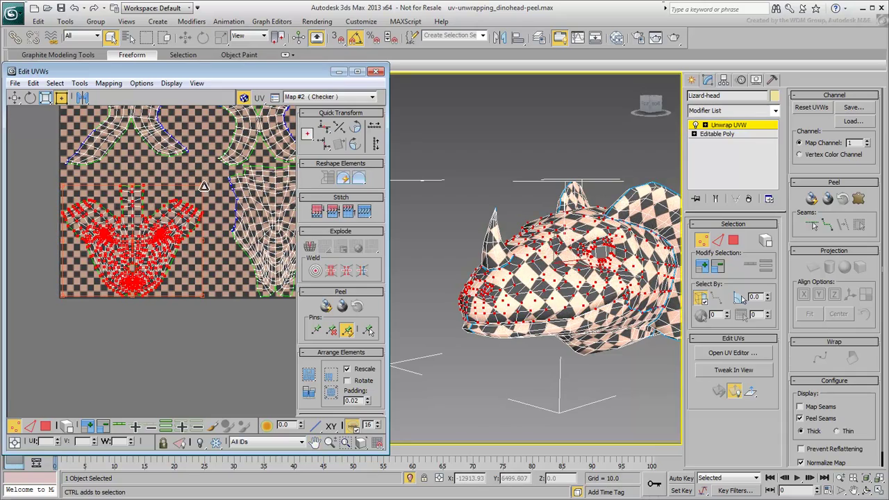
{"action": "left_click_drag", "start_coordinate": [202, 187], "coordinate": [225, 165]}
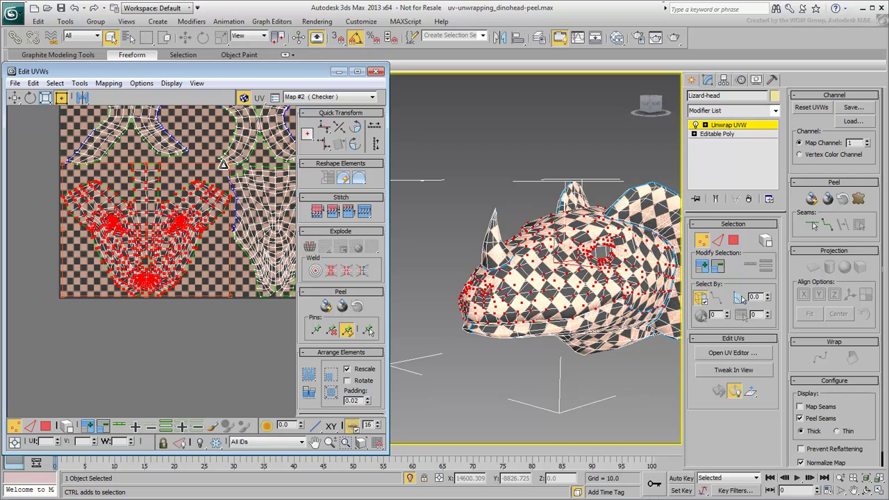
{"action": "left_click", "coordinate": [229, 322]}
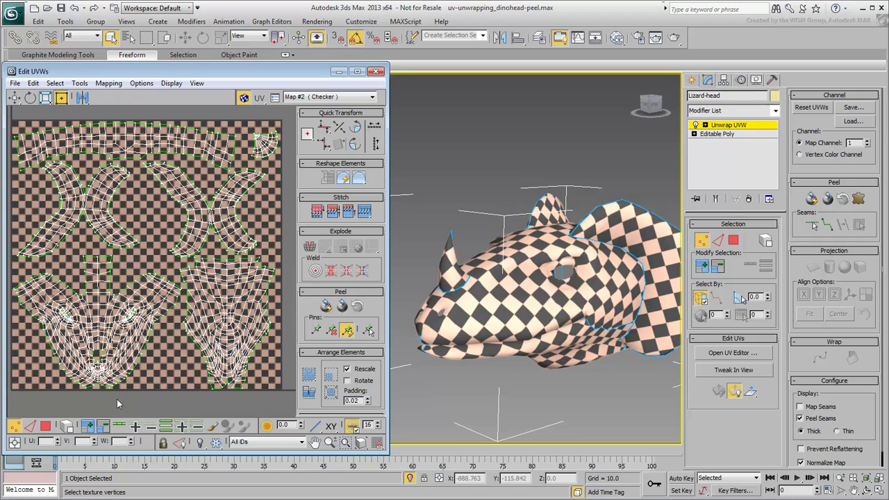
Using element selection, nudge the two X-shaped shells slightly to the right to space them out, and turn element selection off
{"action": "left_click", "coordinate": [66, 426]}
{"action": "left_click", "coordinate": [205, 228]}
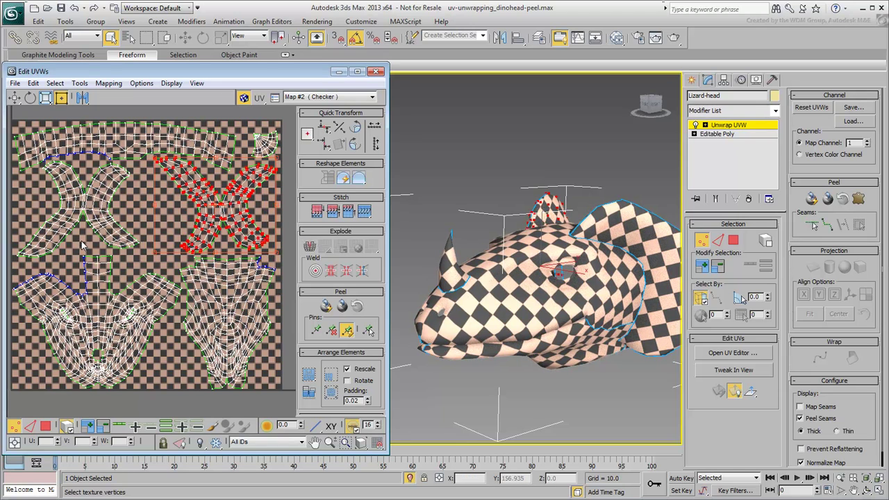
{"action": "left_click", "coordinate": [98, 225]}
{"action": "left_click_drag", "start_coordinate": [98, 225], "coordinate": [109, 229]}
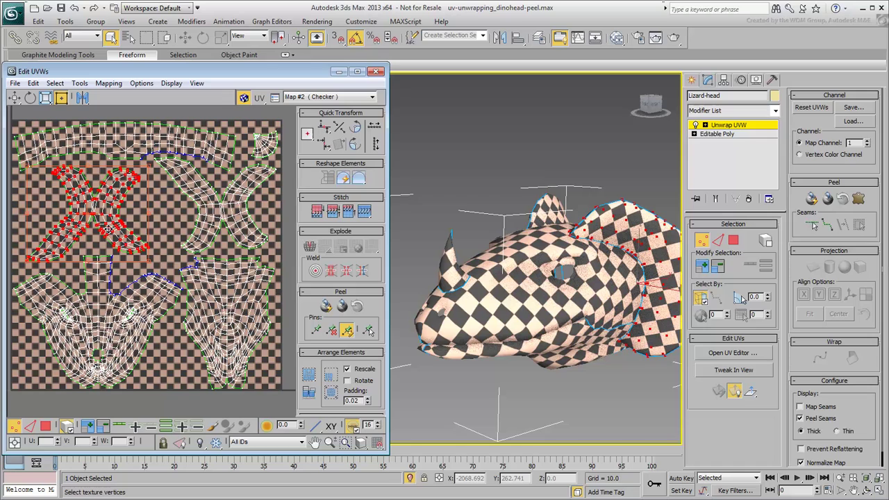
{"action": "left_click", "coordinate": [153, 371]}
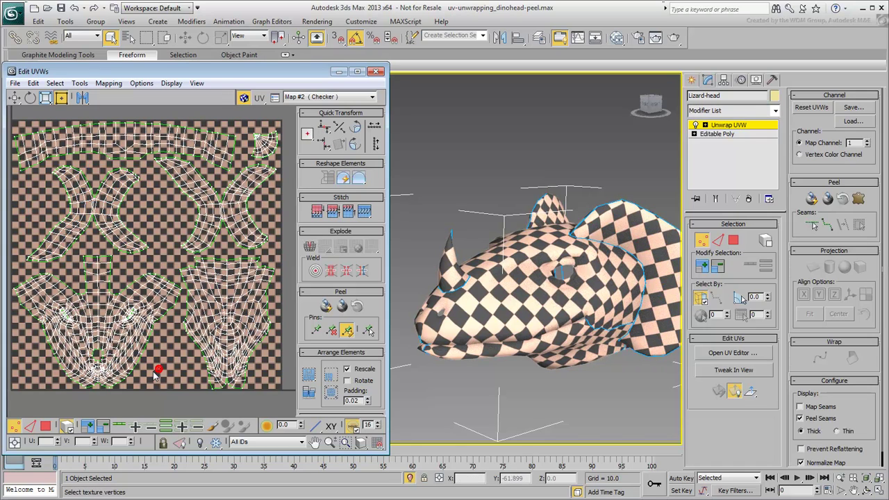
{"action": "left_click", "coordinate": [66, 427]}
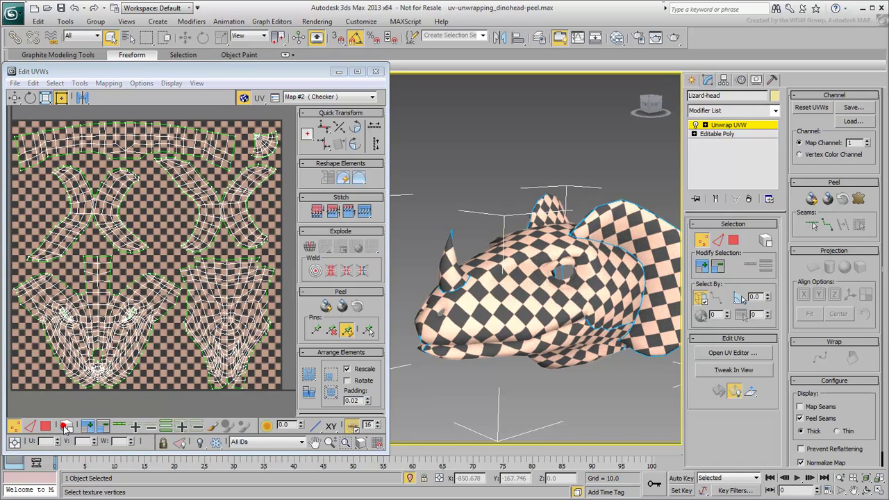
{"action": "left_click", "coordinate": [109, 232]}
{"action": "left_click", "coordinate": [165, 226]}
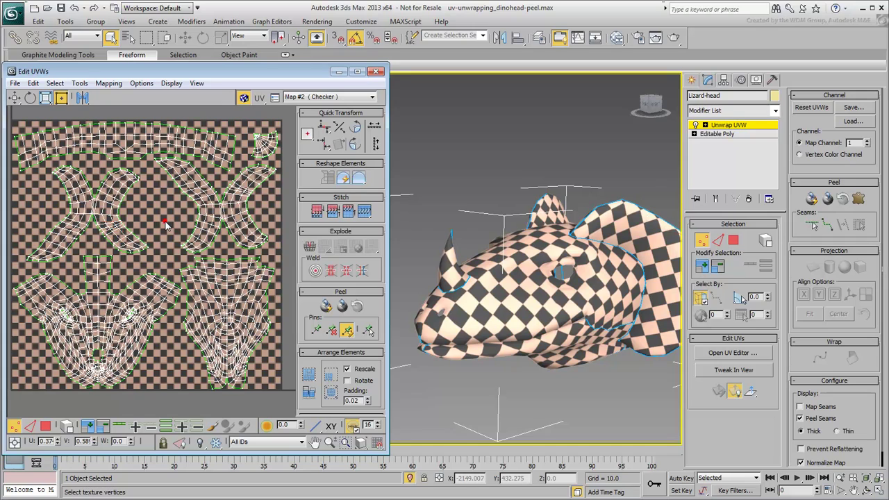